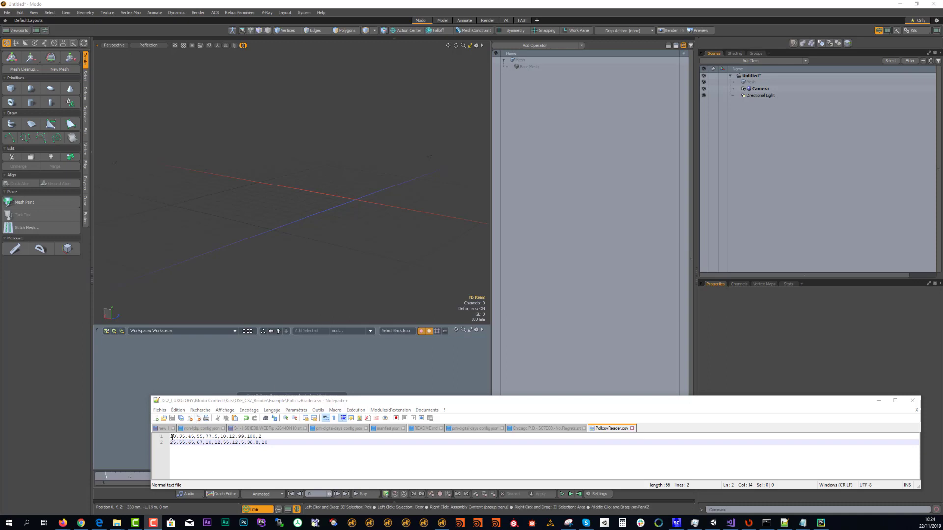
Highlight the rows of comma-separated values in PolicsvReader.csv to examine them, and switch back to Modo
drag(171, 436, 271, 436)
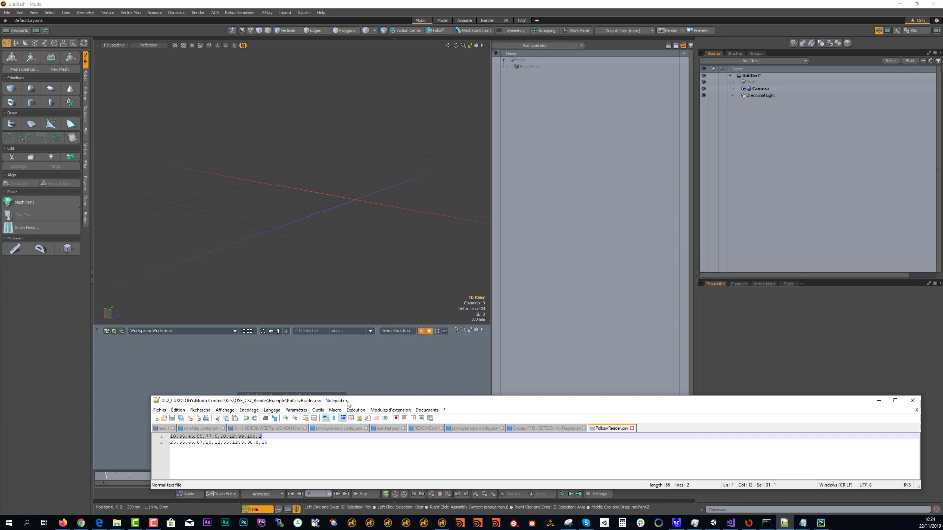
drag(361, 402, 353, 423)
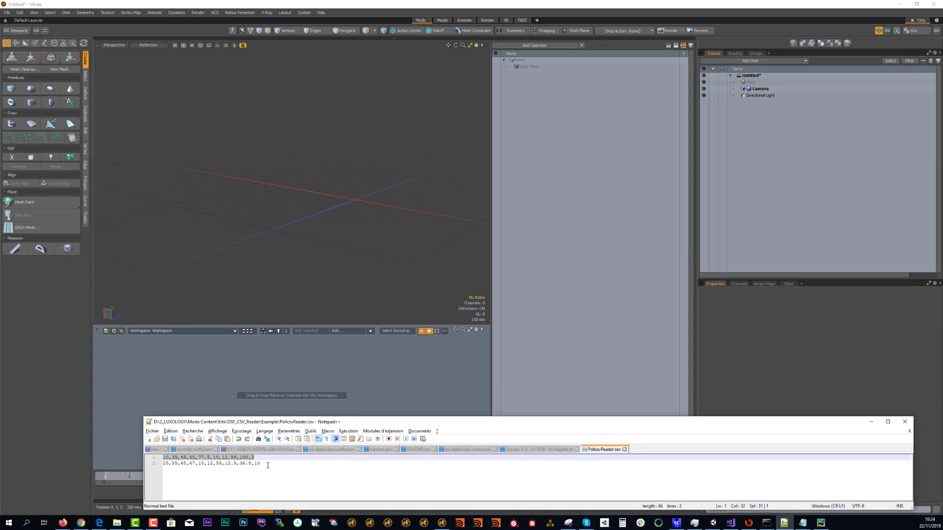
drag(268, 465, 148, 459)
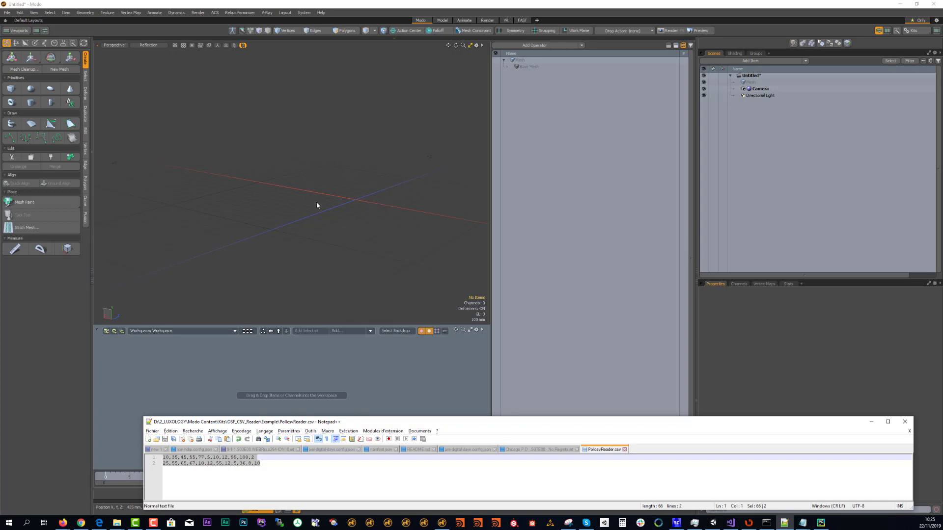
click(357, 196)
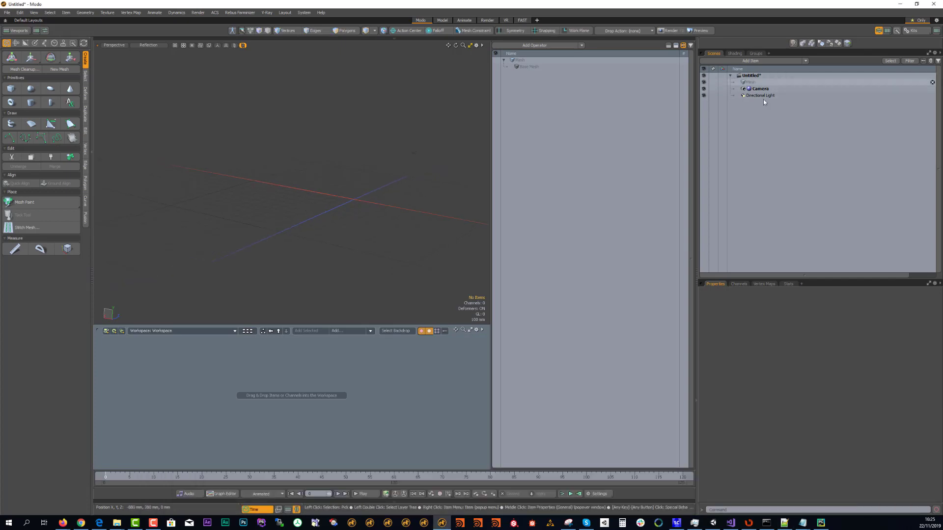
Add a Cube mesh operation to the Mesh item
click(762, 82)
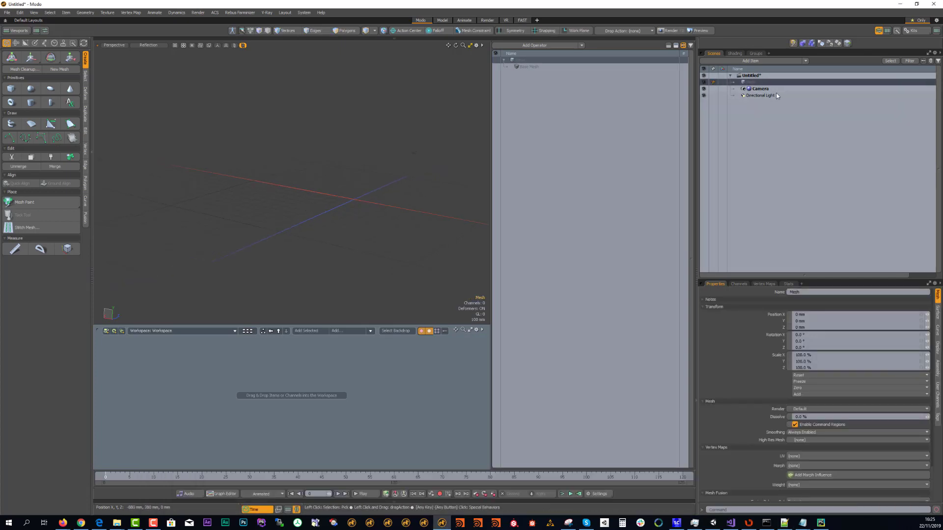
click(544, 46)
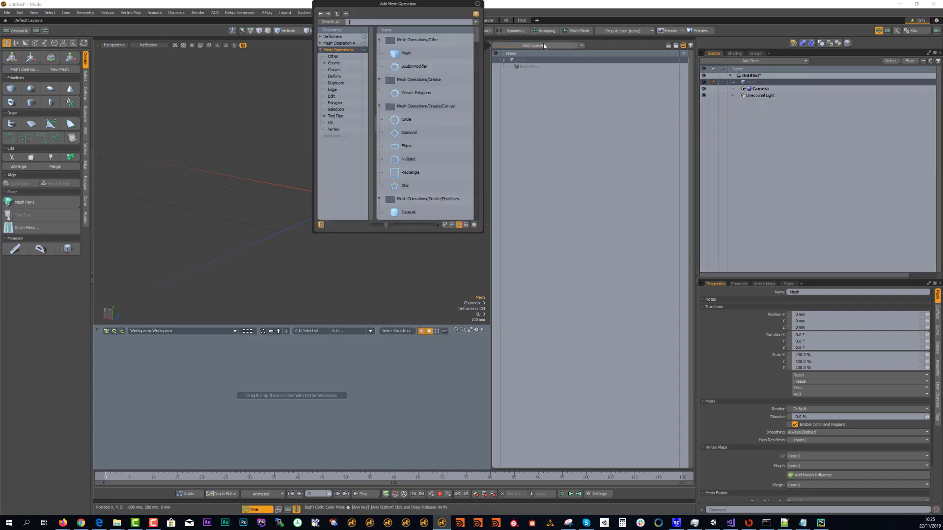
text(cube)
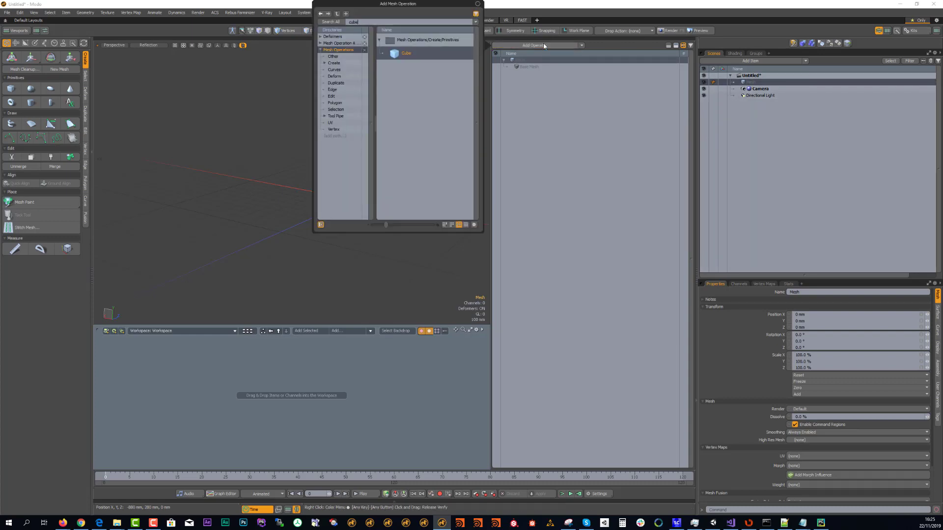
key(Return)
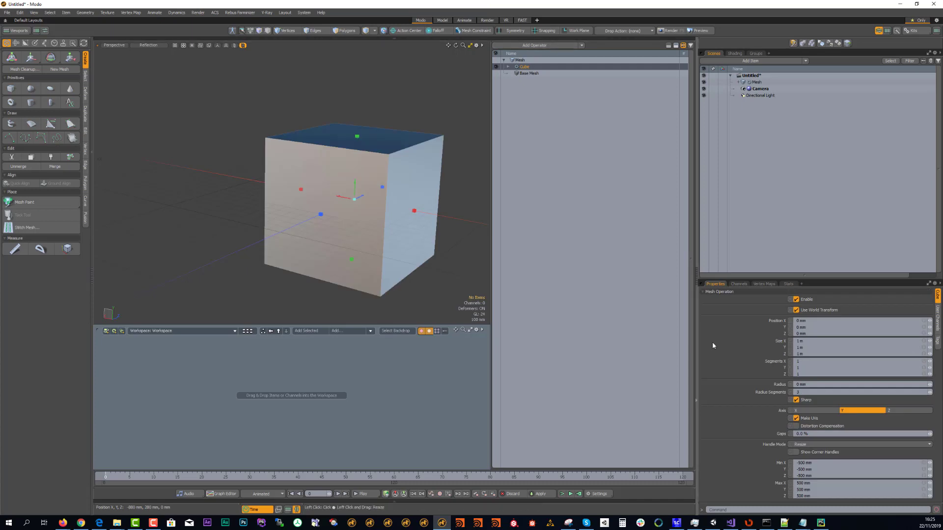
Flatten the cube onto the ground plane by setting its Max Y and Min Y to 0 mm
drag(880, 490, 779, 479)
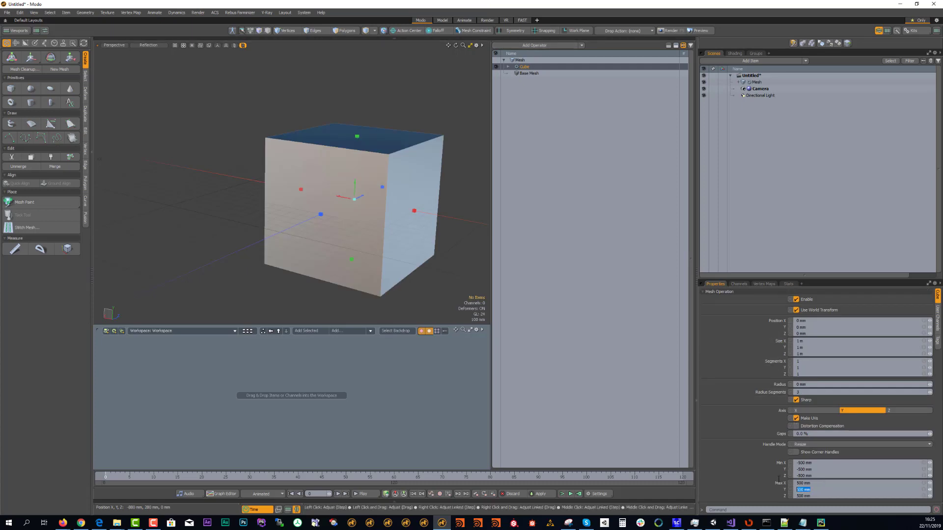
text(0)
key(Return)
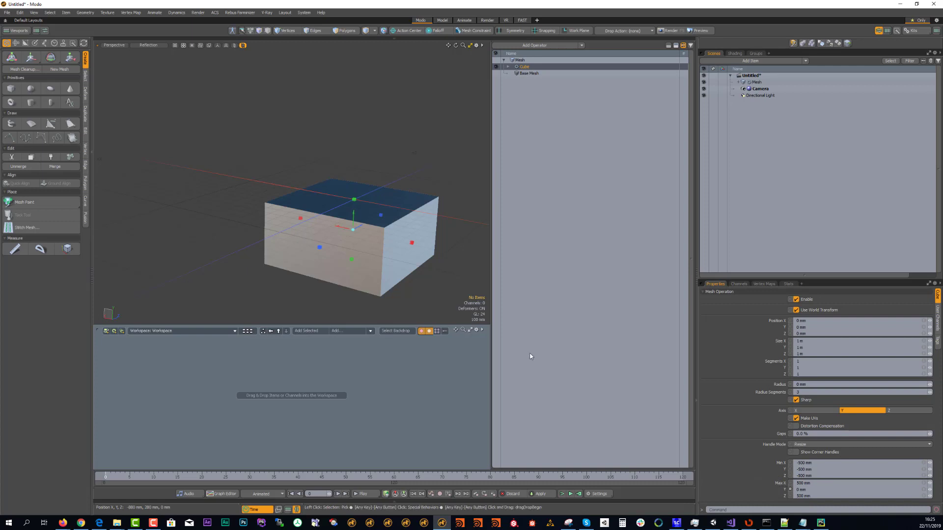
alt+drag(364, 253, 374, 175)
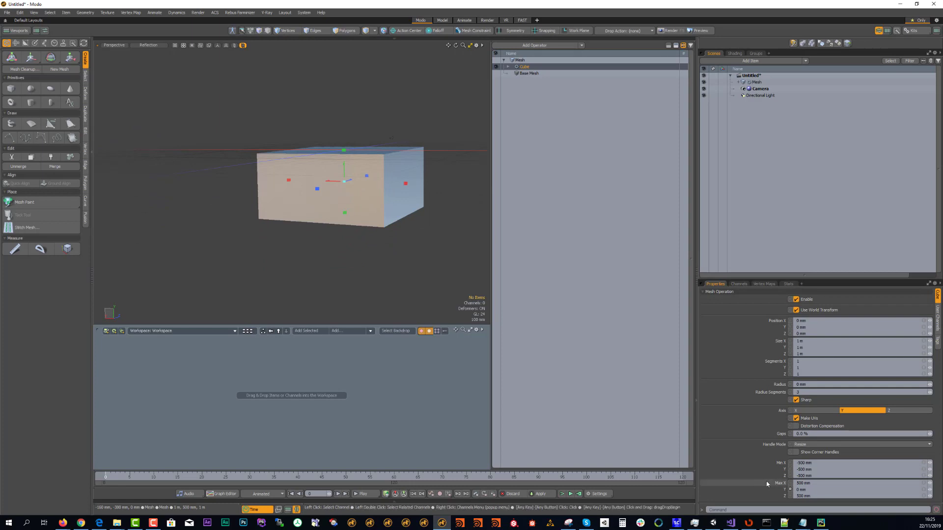
click(804, 470)
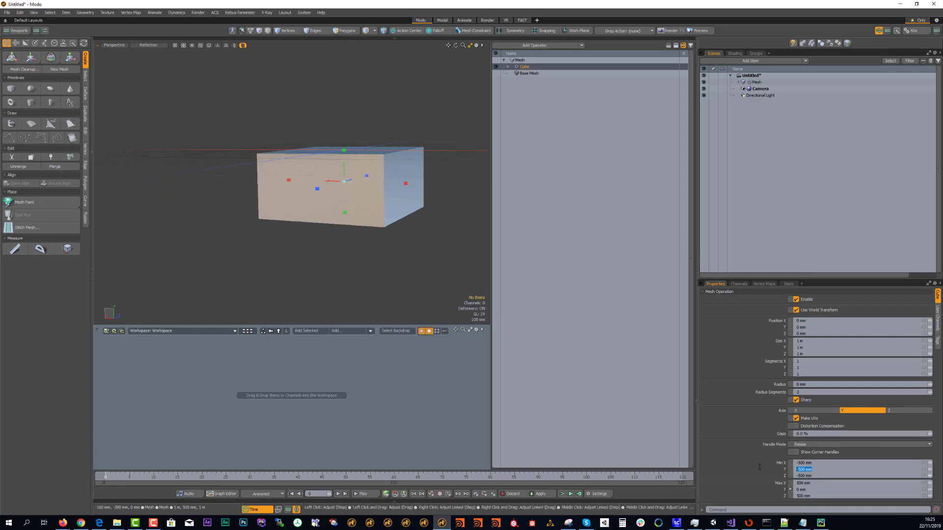
text(0)
key(Return)
Key the cube's Max Y channel and set its value to 10 m to make a tall column
click(800, 489)
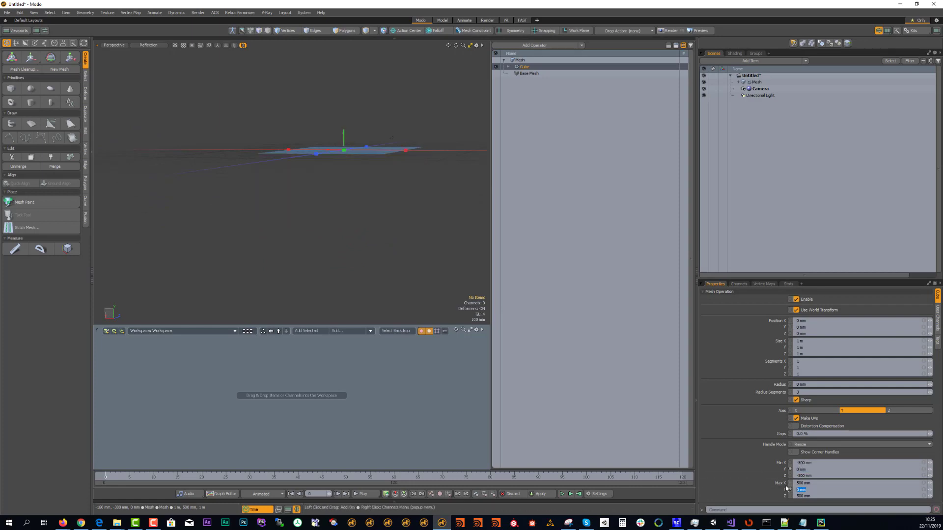
click(789, 490)
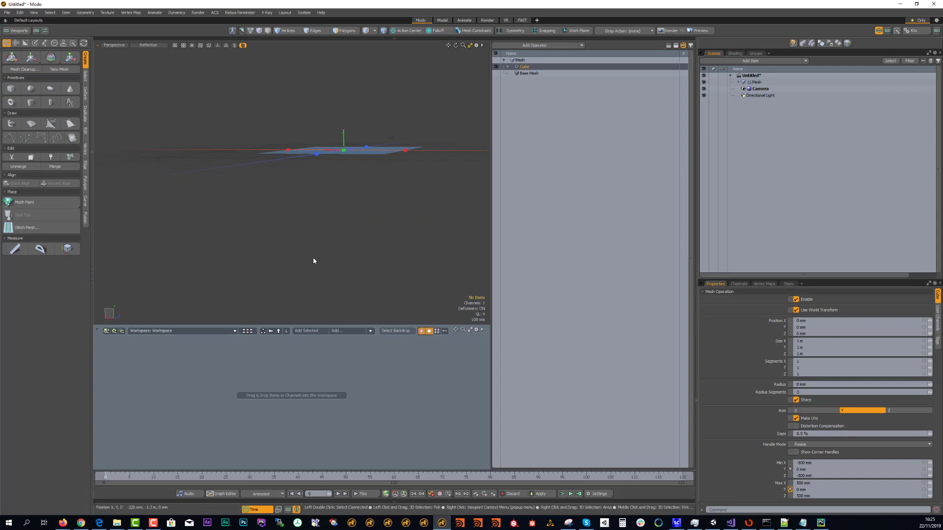
alt+drag(313, 261, 335, 207)
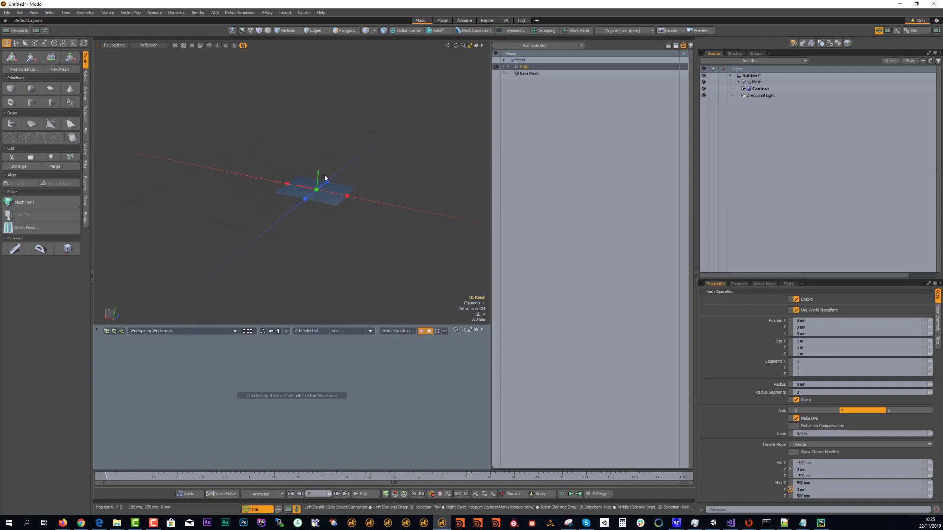
click(915, 489)
text(10)
key(Return)
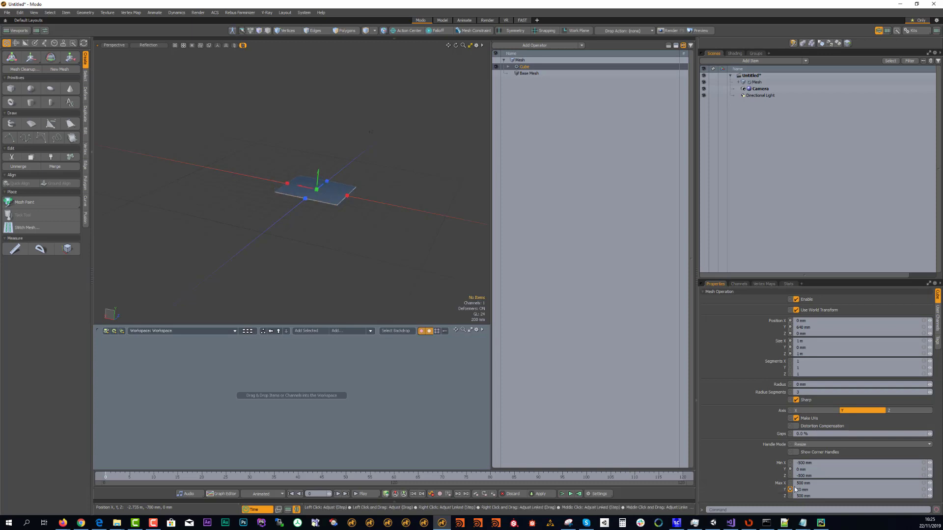
click(811, 491)
text(10m)
key(Return)
ctrl+alt+drag(259, 299, 285, 263)
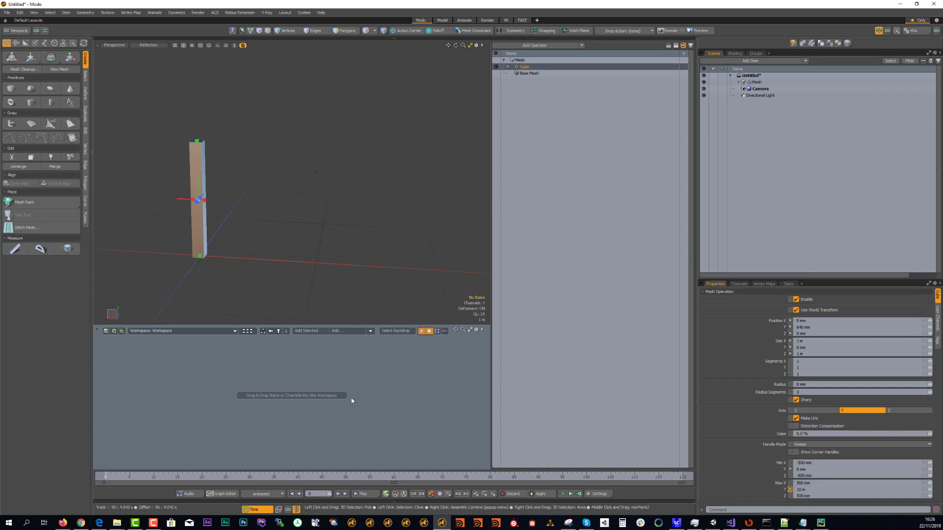
Bring the cube's Max Y channel into the schematic and place a Basic Math modifier set to Multiply beside it
drag(315, 326, 363, 357)
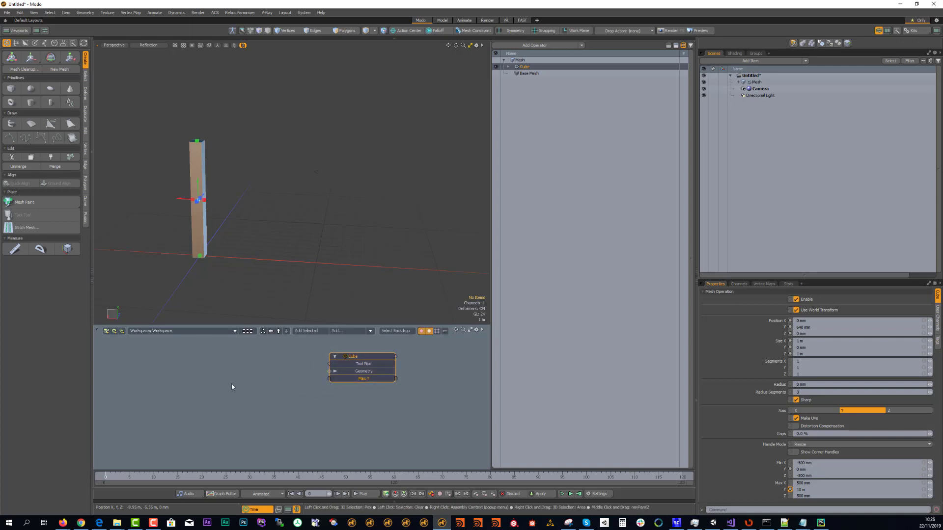
click(350, 331)
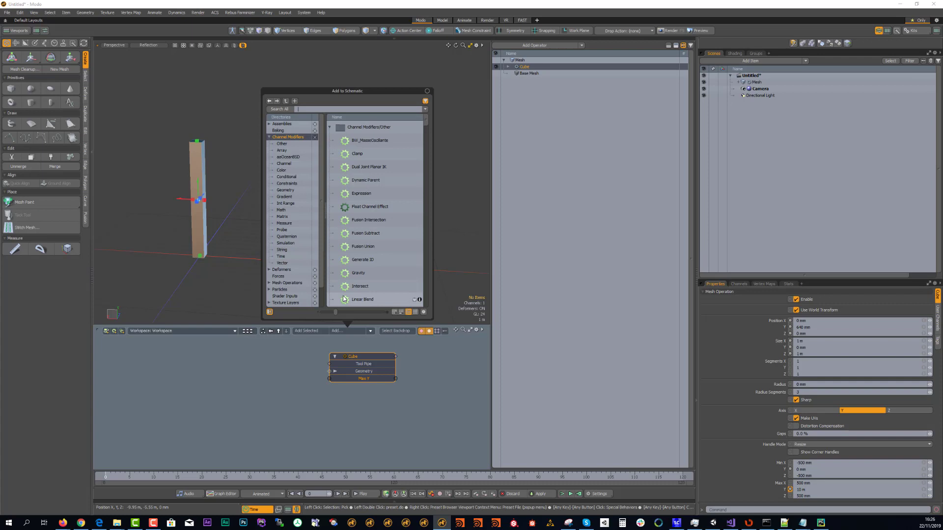
text(math)
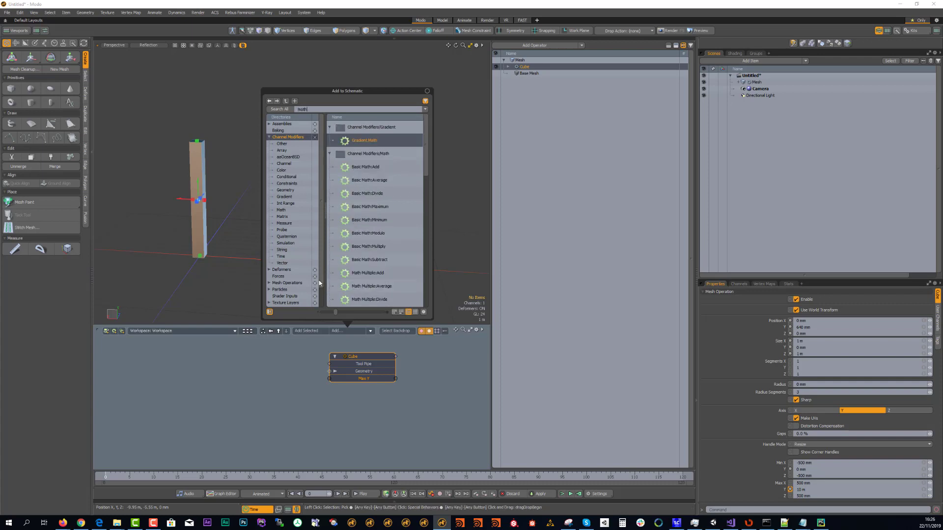
double_click(367, 167)
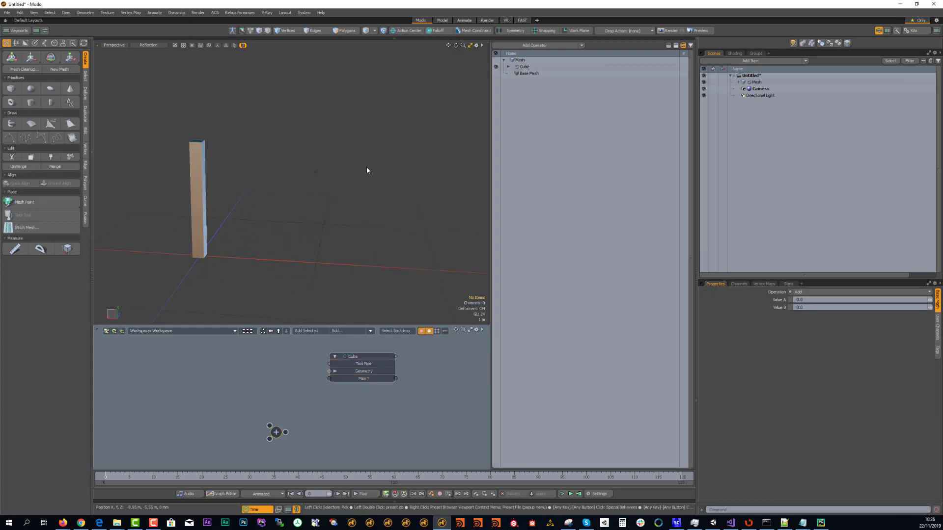
click(823, 292)
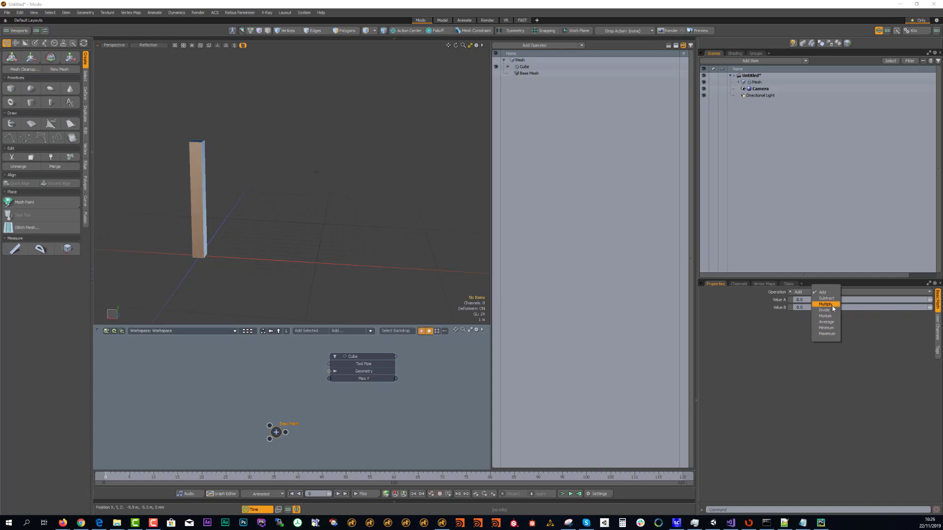
click(832, 304)
drag(279, 433, 287, 381)
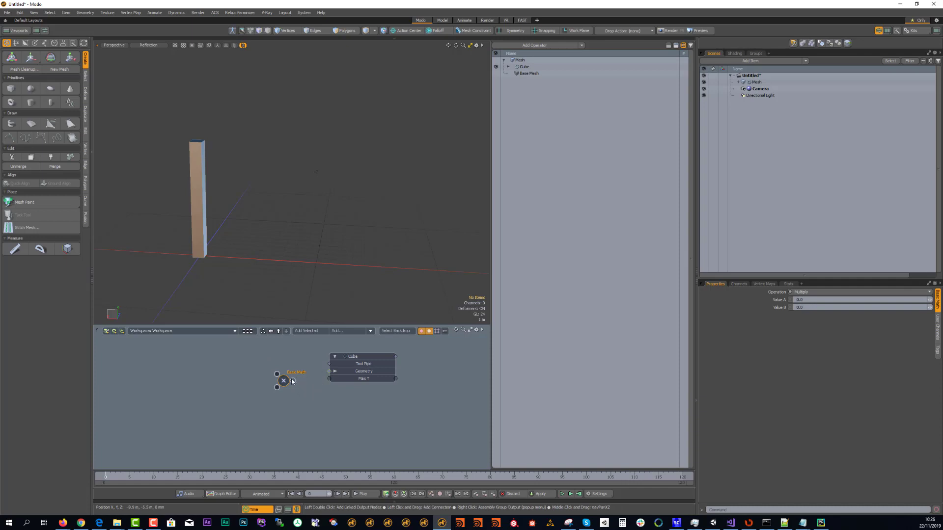
drag(288, 384, 288, 377)
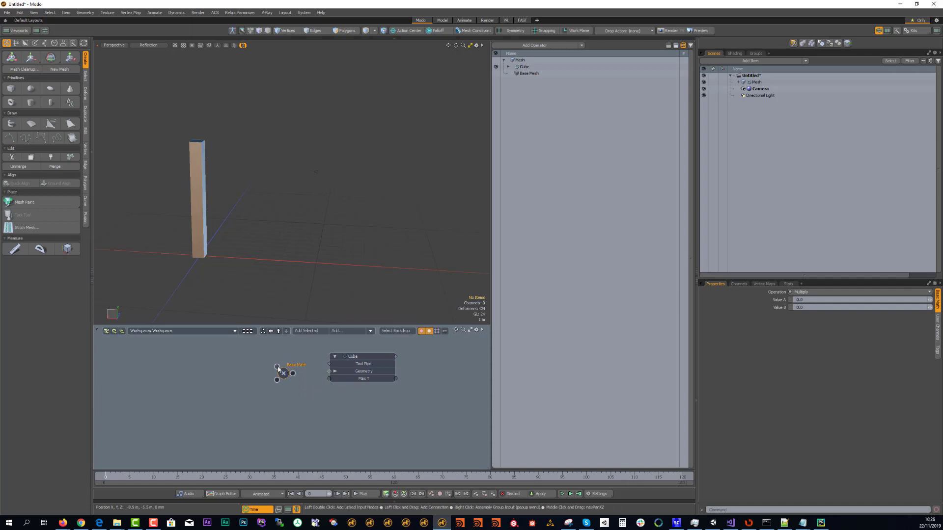
Animate the math modifier's Value A in the Graph Editor with keys of 0 at frame 0 and 1 at frame 50
click(791, 299)
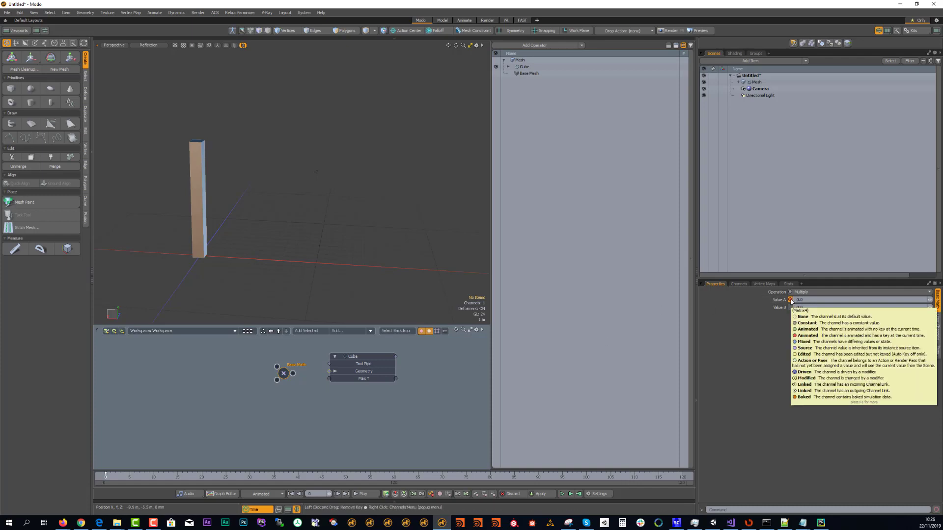
double_click(790, 300)
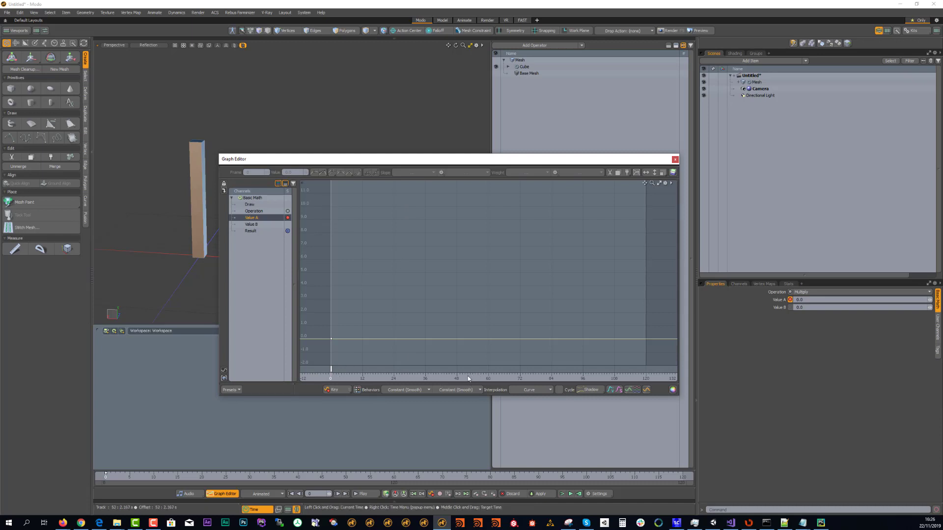
middle_click(473, 341)
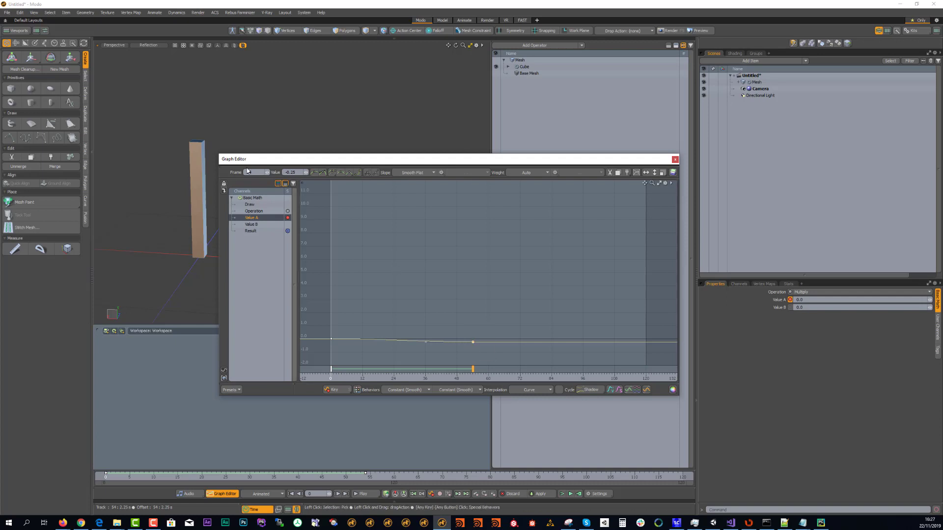
click(248, 171)
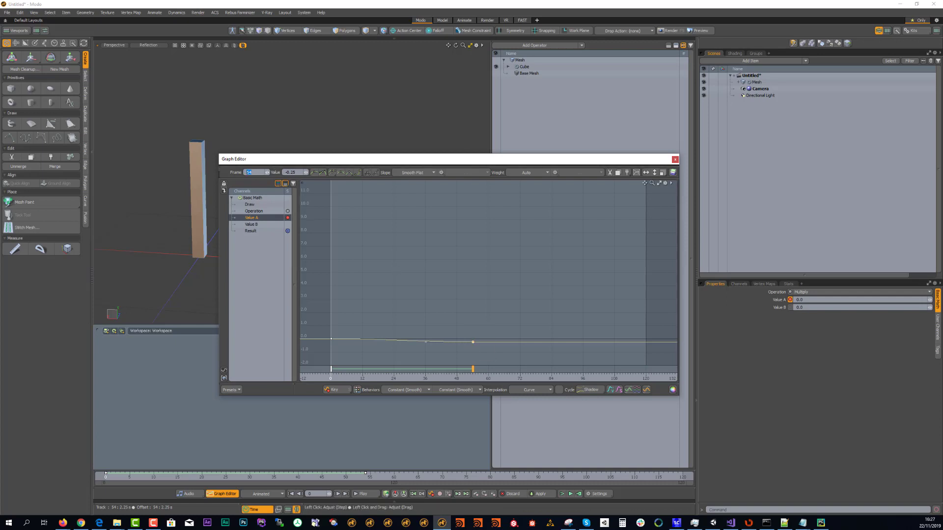
text(50)
key(Tab)
text(1)
key(Return)
drag(308, 296, 466, 360)
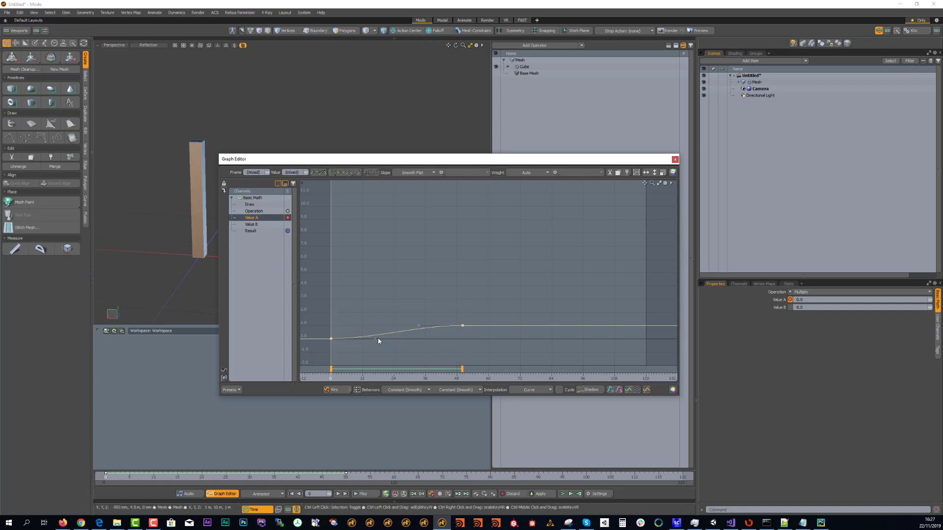
click(675, 159)
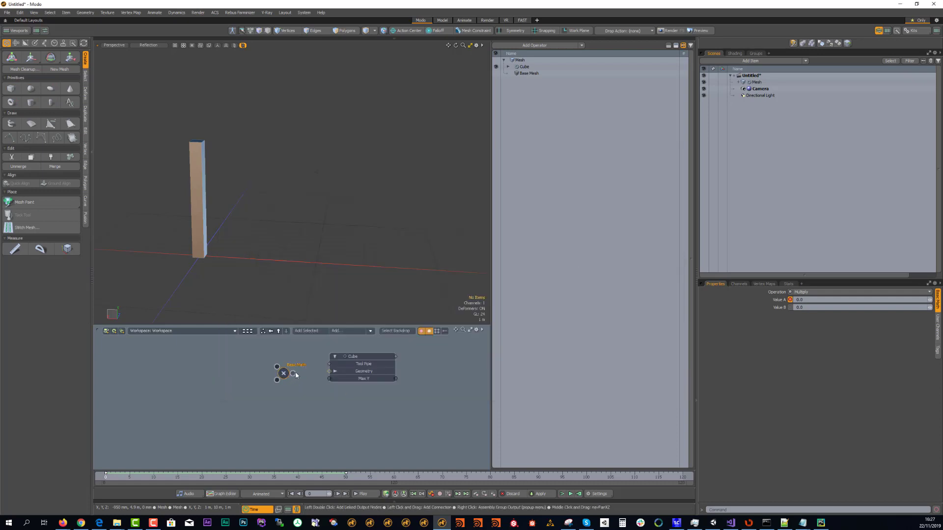
Connect the Multiply modifier's output to the cube's Max Y channel and set Value B to 10
drag(293, 374, 329, 379)
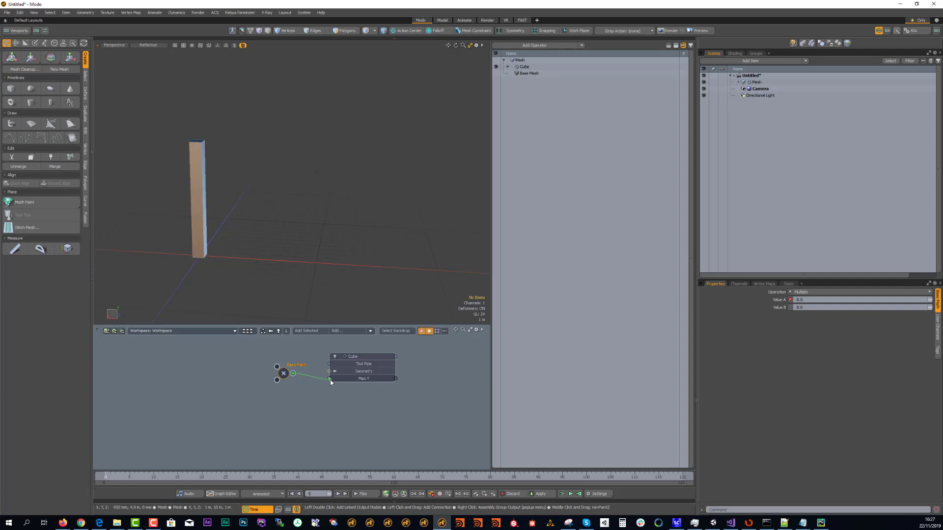
double_click(281, 374)
click(798, 308)
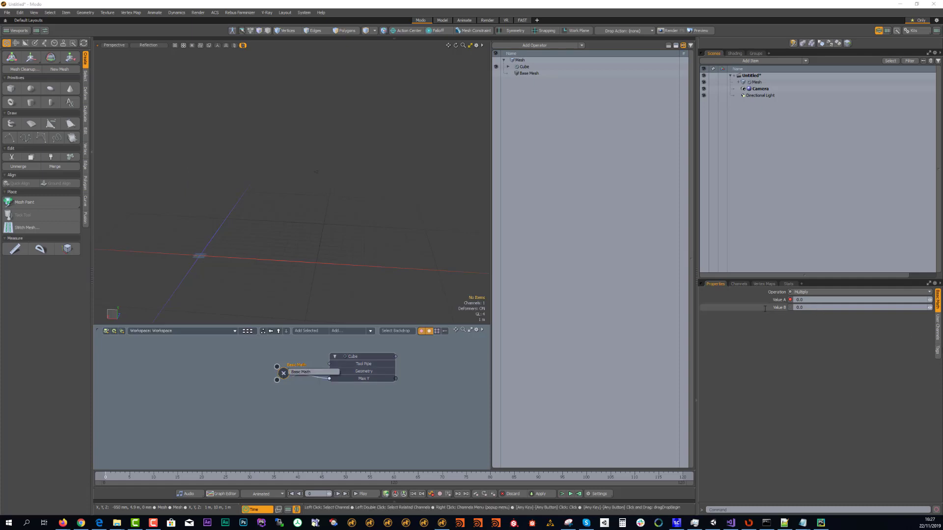
click(806, 307)
drag(802, 307, 794, 308)
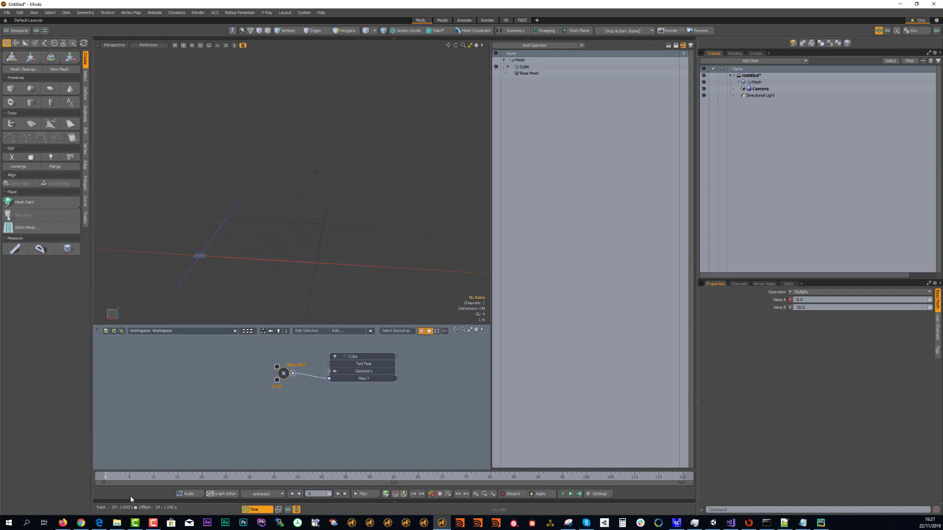
Scrub the timeline to about frame 43 to check the cube's growth, and switch to PolicsvReader.csv in Notepad++
drag(122, 480, 312, 479)
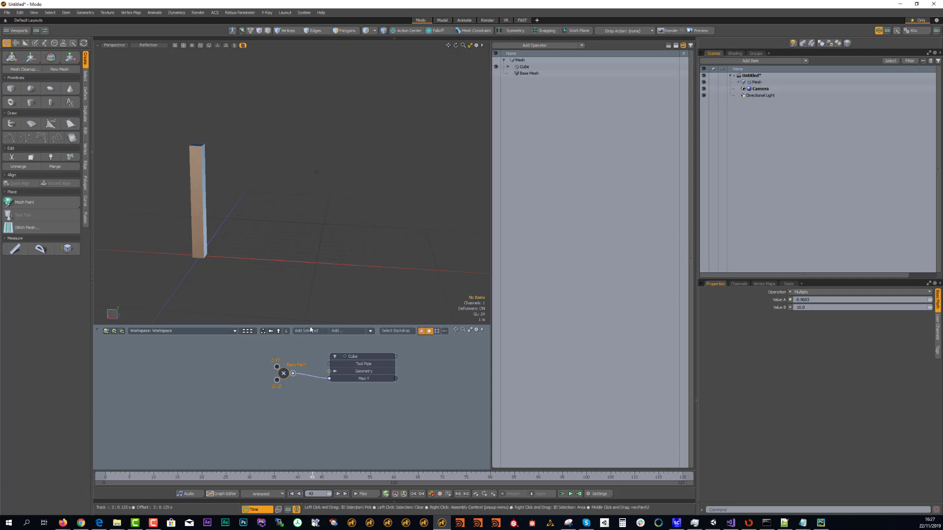
click(781, 526)
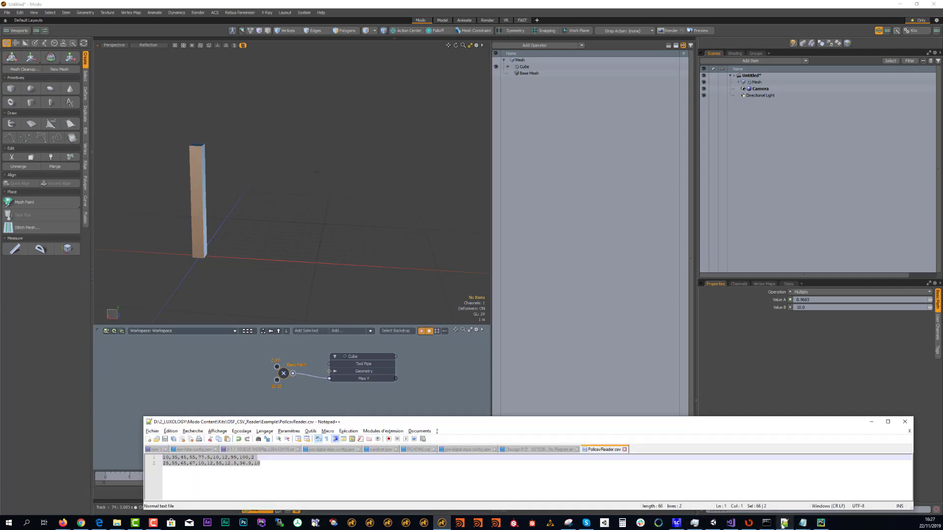
Examine the first row of values in PolicsvReader.csv in Notepad++, and return to Modo with a taller schematic view
click(172, 458)
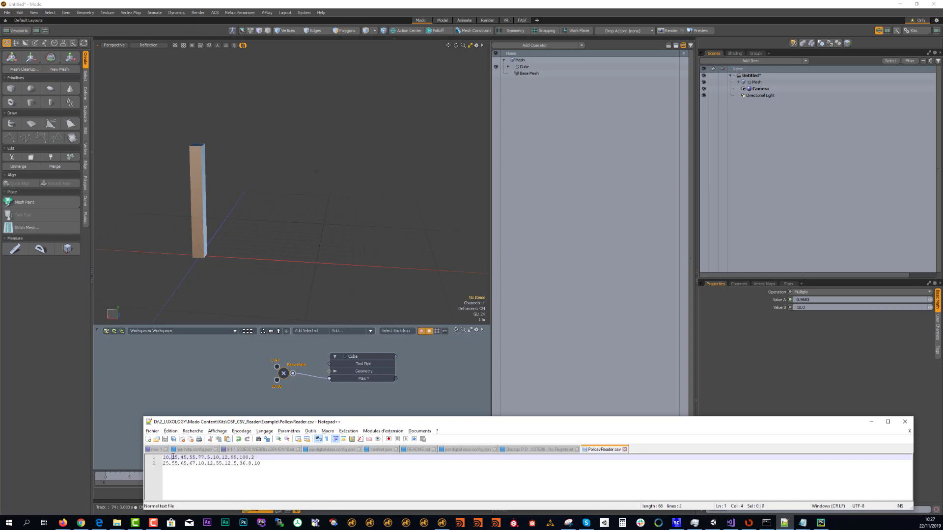
click(199, 458)
click(263, 401)
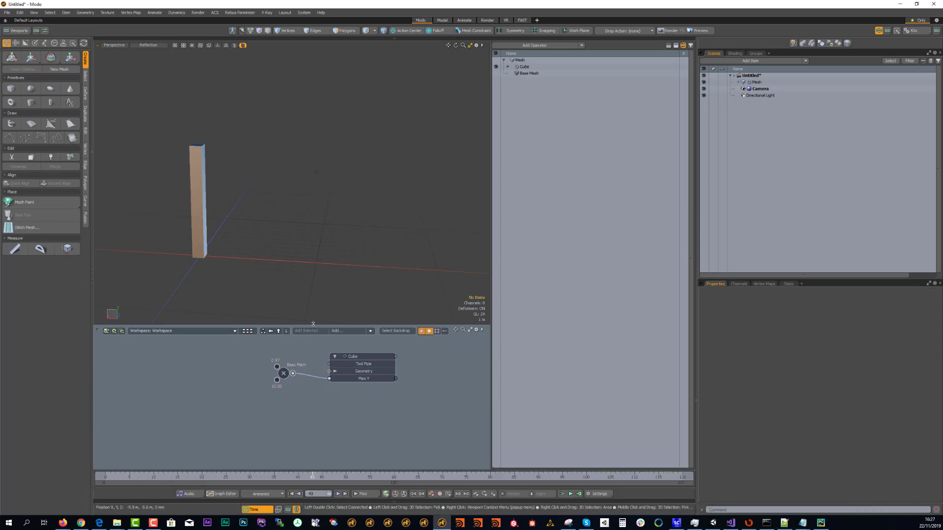
drag(312, 324, 313, 273)
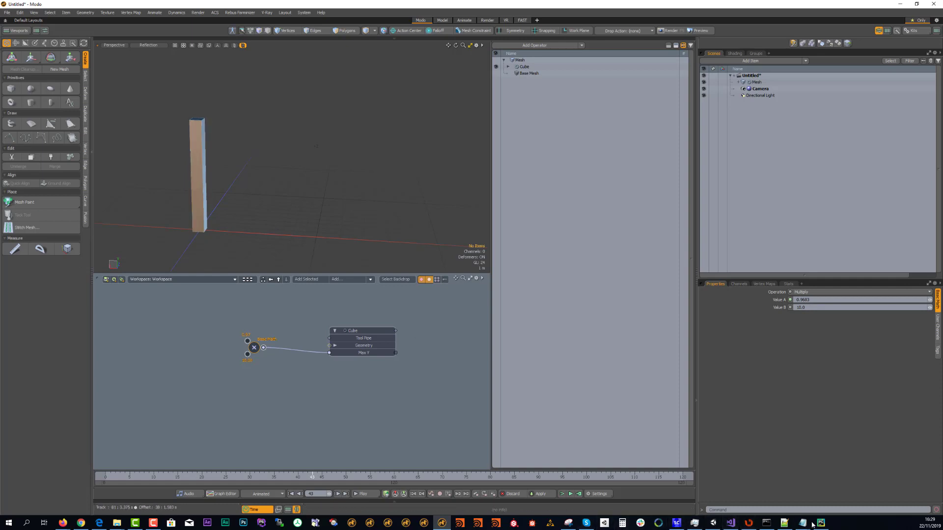
click(784, 523)
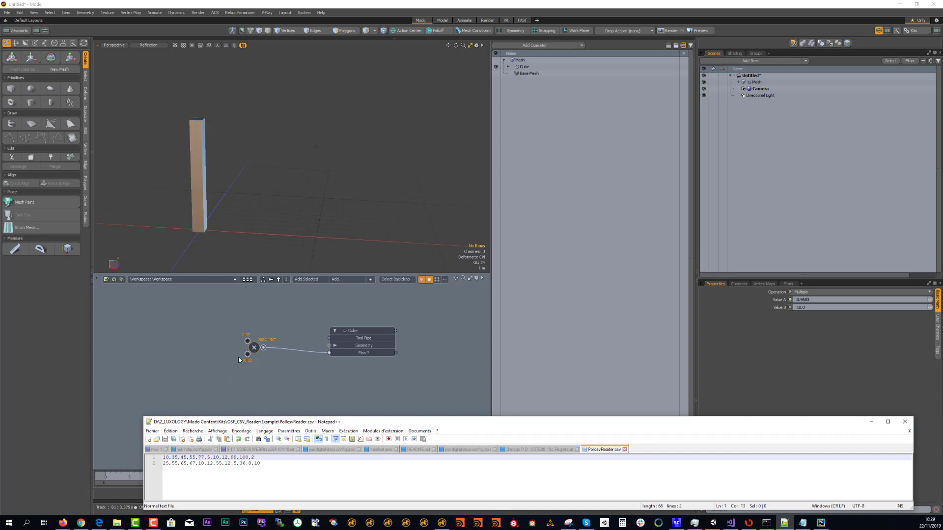
click(288, 308)
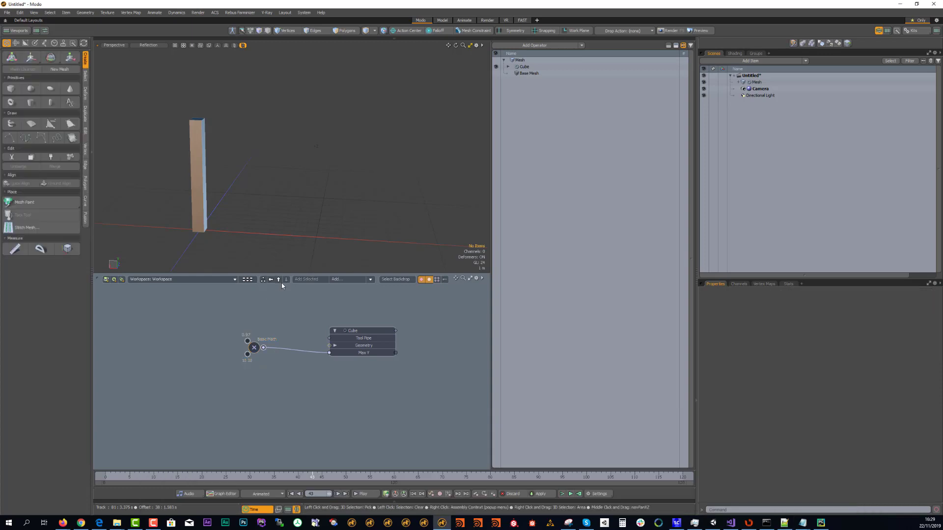
Insert a second Basic Math Multiply modifier between the first one and the cube's Max Y channel, with Value B set to 0.1
click(339, 279)
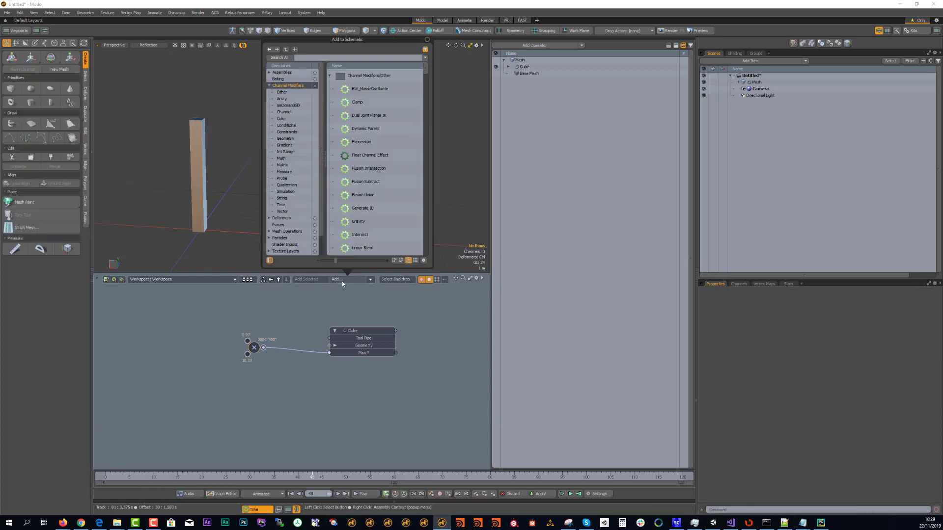
text(mul)
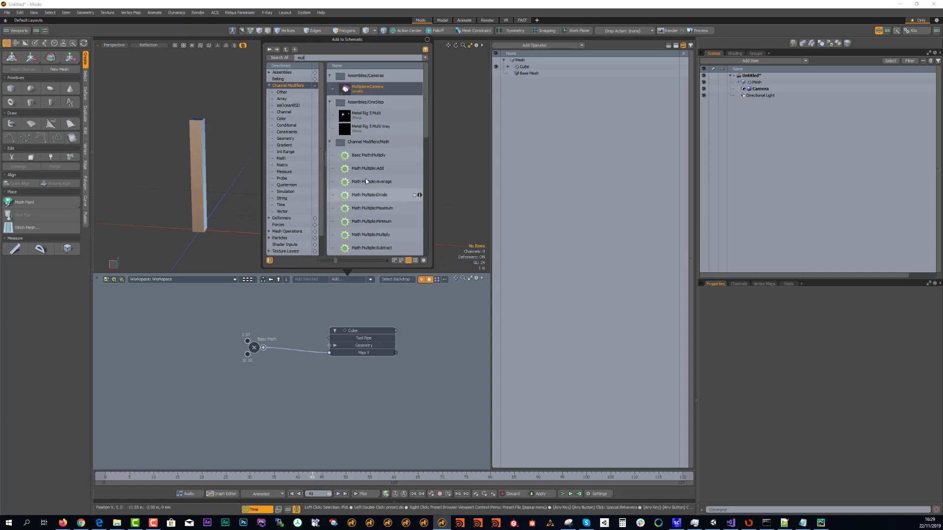
double_click(363, 155)
drag(262, 340, 340, 354)
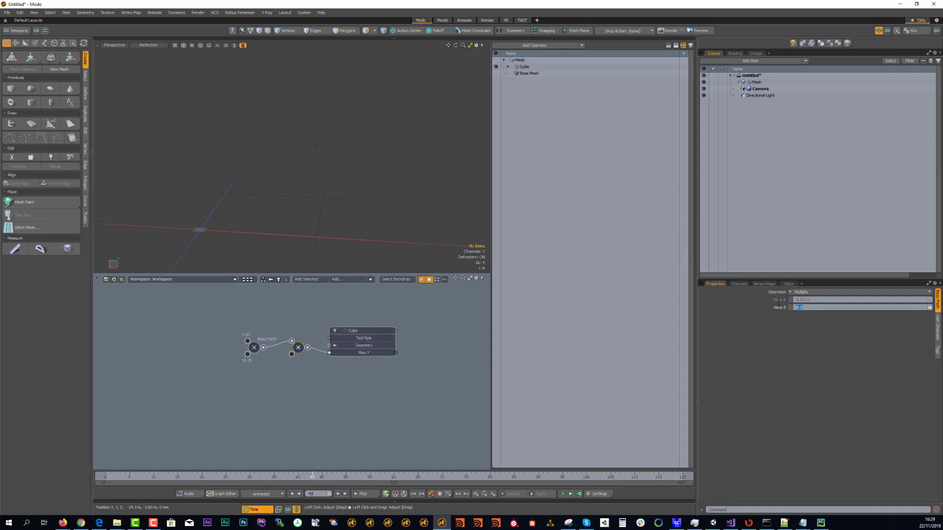
text(.1)
key(Return)
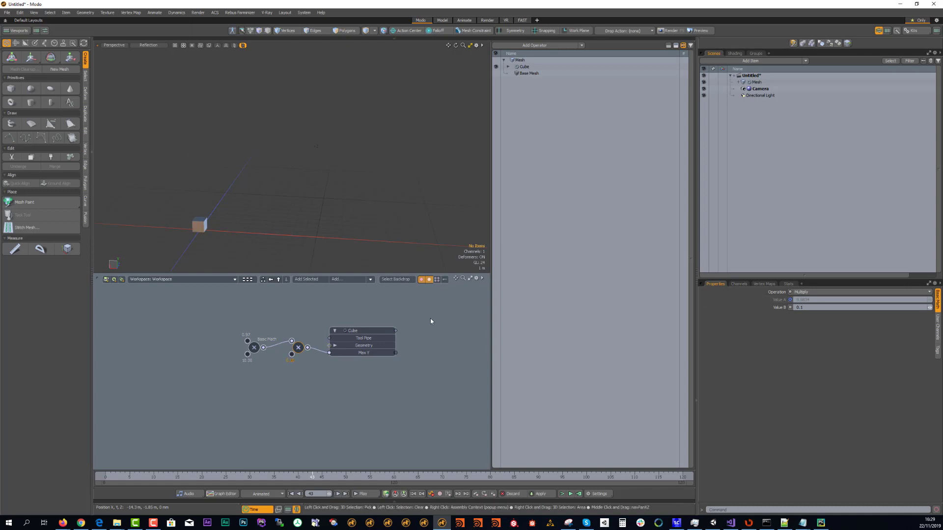
Move the first Basic Math node slightly above the second one and set its Value B to 100
drag(254, 346, 254, 333)
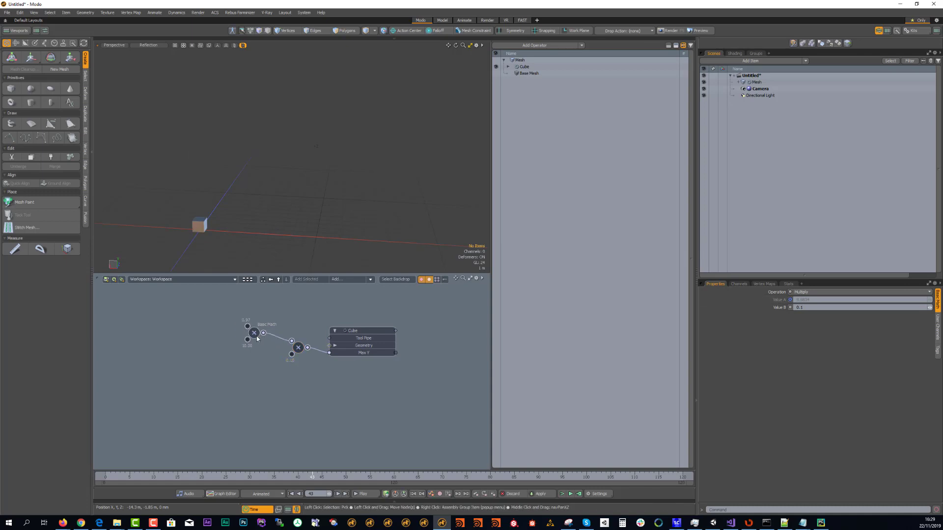
click(294, 378)
click(254, 329)
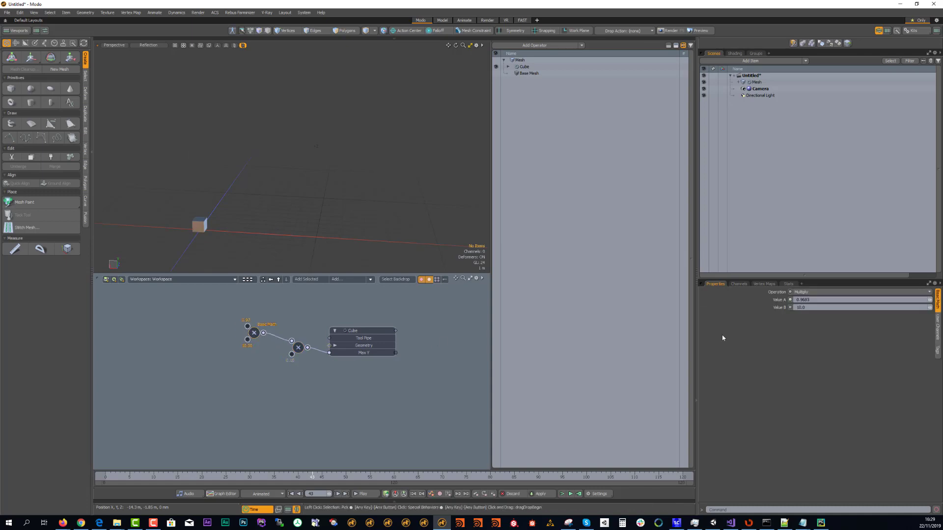
click(798, 308)
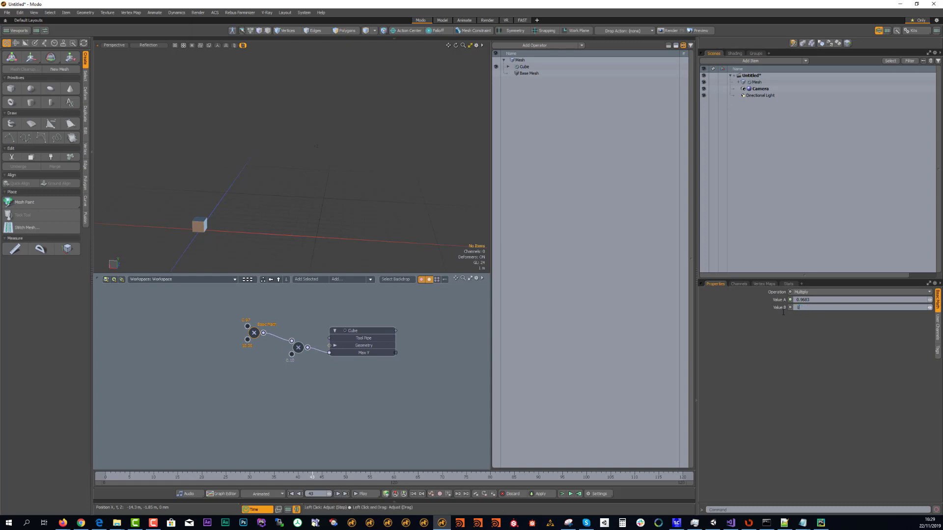
text(100)
key(Return)
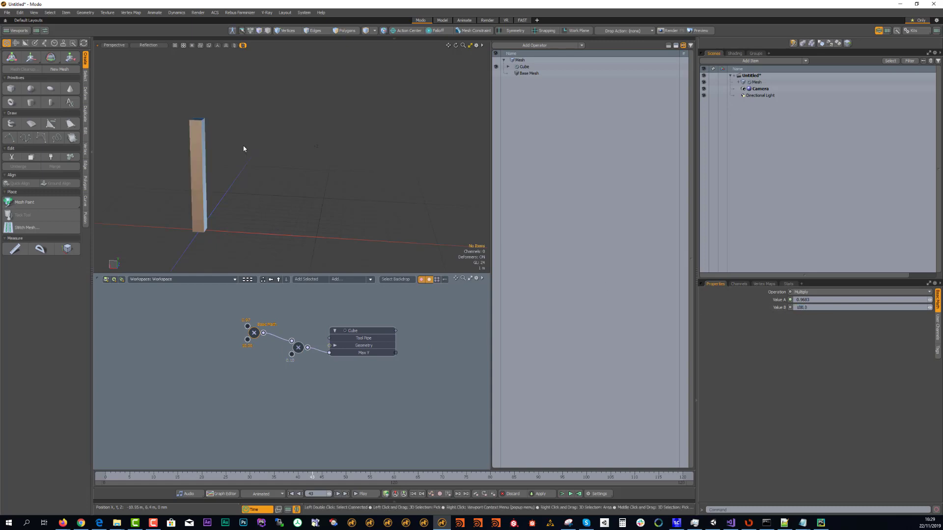
mouse_move(244, 148)
alt+mouse_down()
mouse_move(282, 162)
mouse_move(246, 143)
alt+mouse_up()
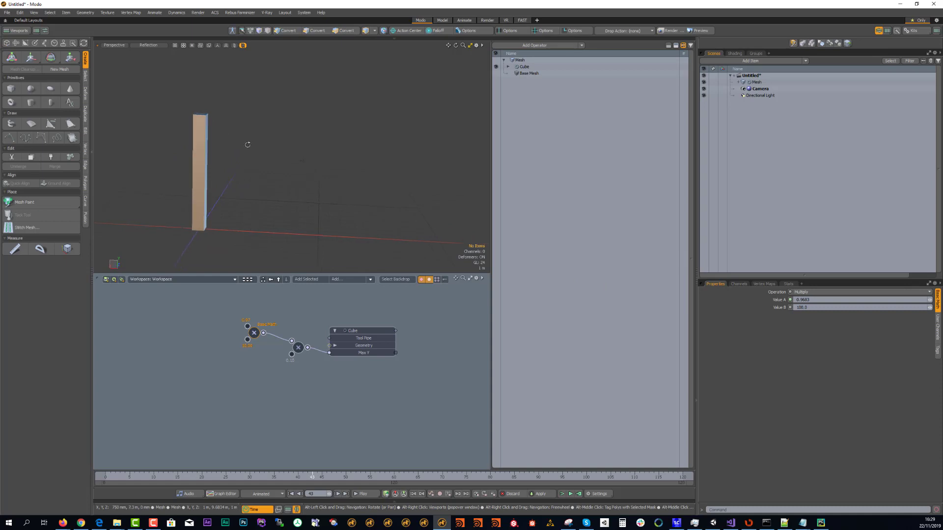
click(447, 377)
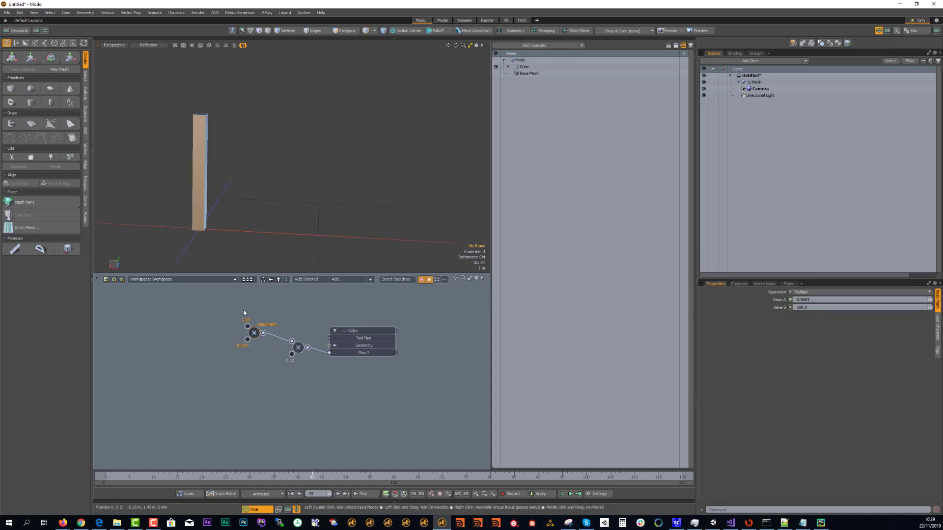
Duplicate the two math modifiers with their cube and place the copy above the original, making room in the schematic
drag(205, 291, 390, 402)
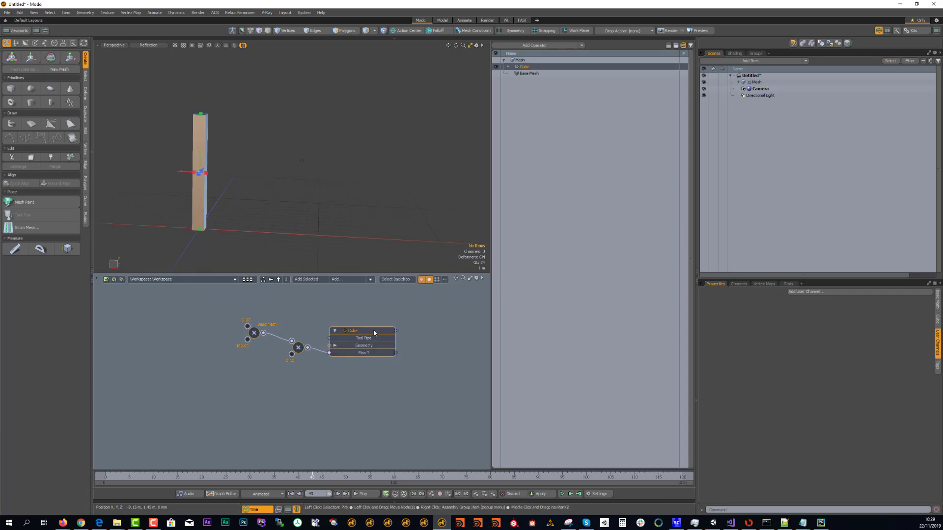
key(ctrl+d)
drag(373, 329, 371, 306)
drag(376, 274, 378, 173)
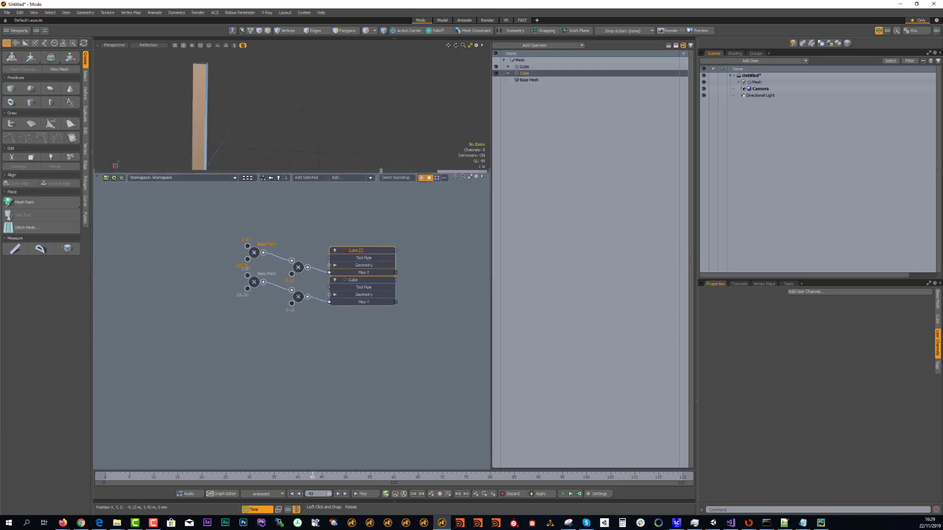
middle_drag(380, 212, 373, 354)
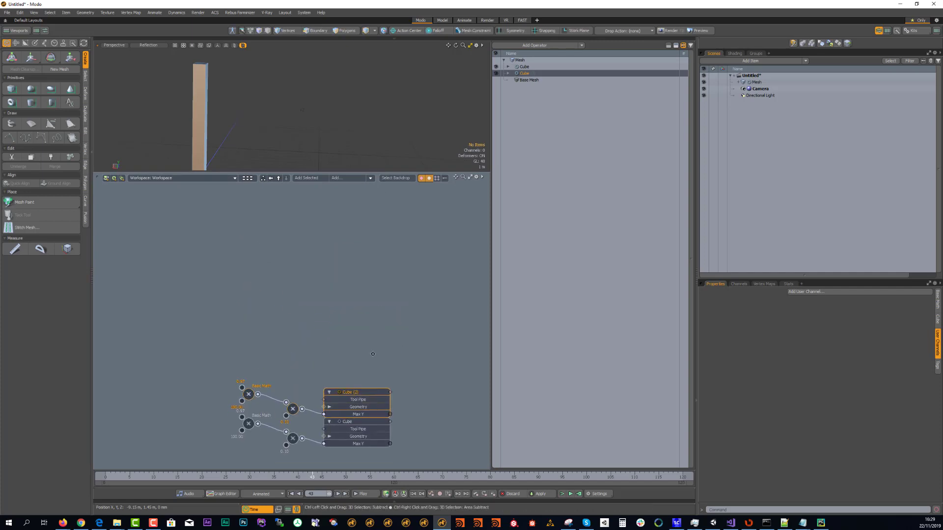
Duplicate the cube and its two math modifiers eight more times for a total of ten cubes
key(ctrl+d)
key(ctrl+d)
key(ctrl+d)
key(ctrl+d)
key(ctrl+d)
key(ctrl+d)
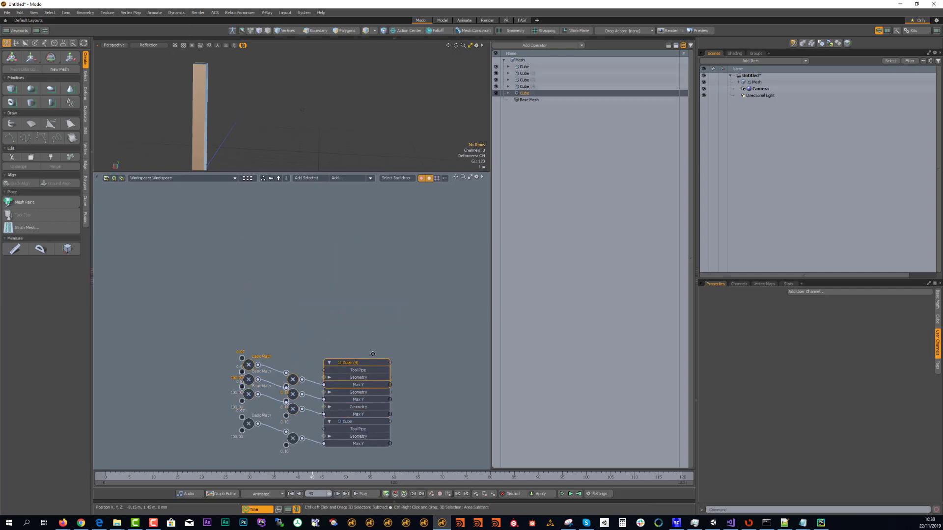
key(ctrl+d)
key(ctrl+d)
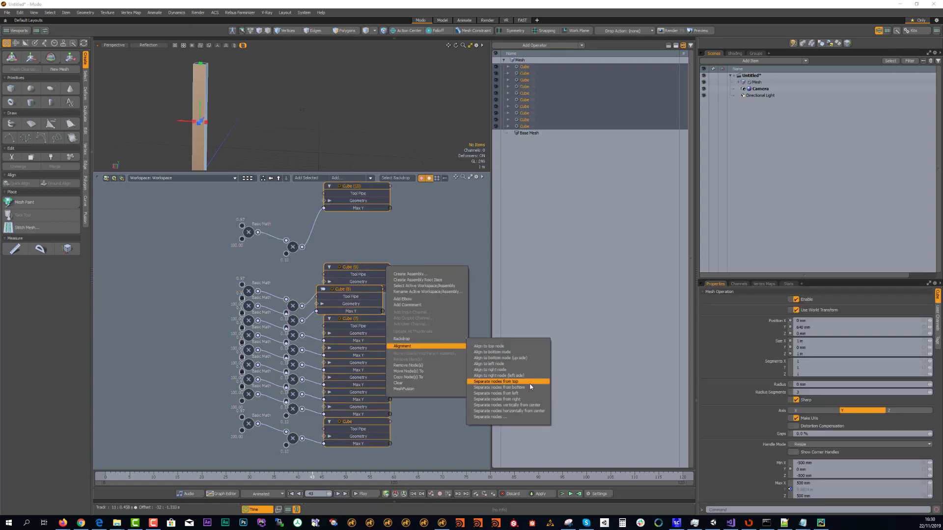
Space the cube nodes evenly with Separate nodes from top and shift them away from the math nodes
click(530, 384)
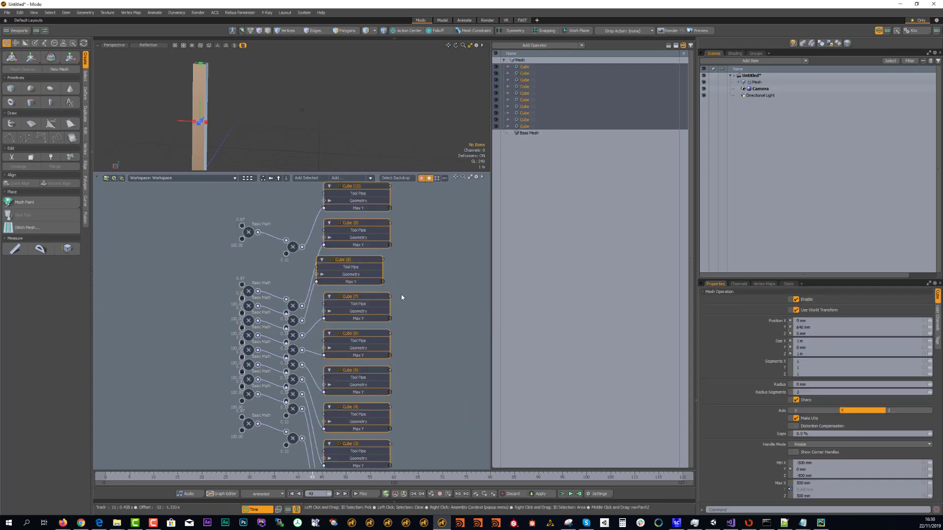
drag(349, 261, 378, 262)
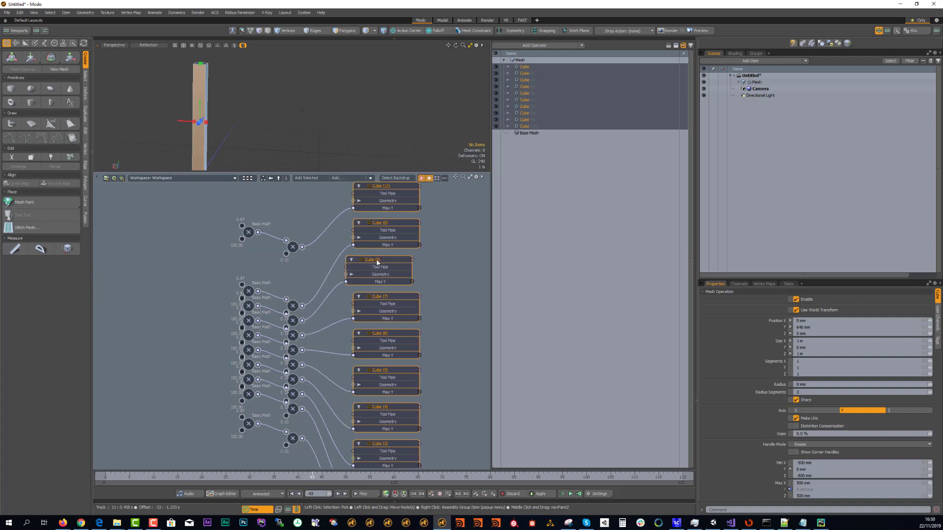
alt+drag(449, 327, 414, 401)
click(353, 410)
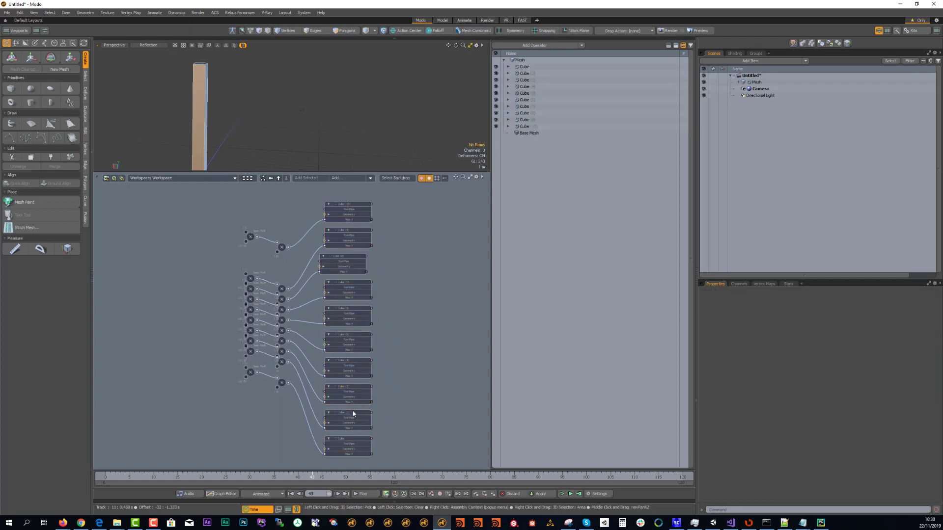
Spread the duplicated cubes in a row through their Position X, with the last at 13.5 m, and scrub the timeline to check their growth
click(352, 411)
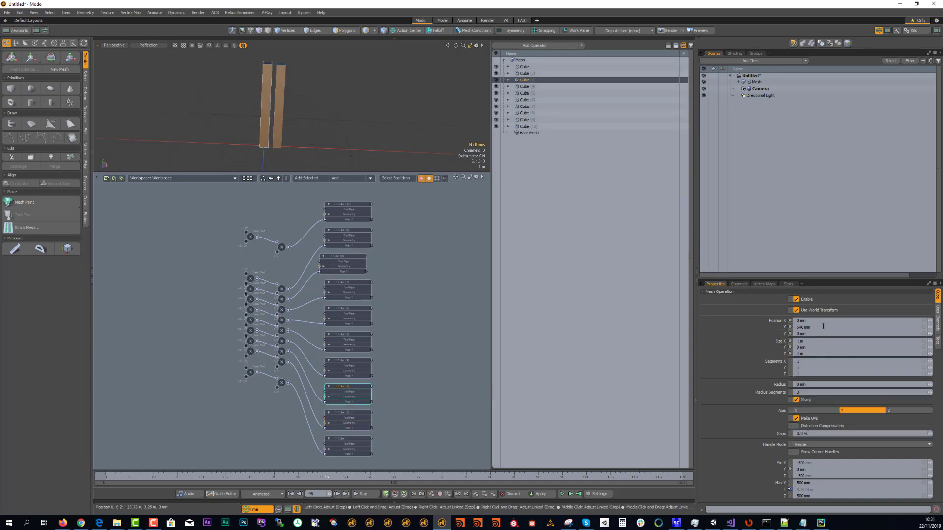
click(817, 322)
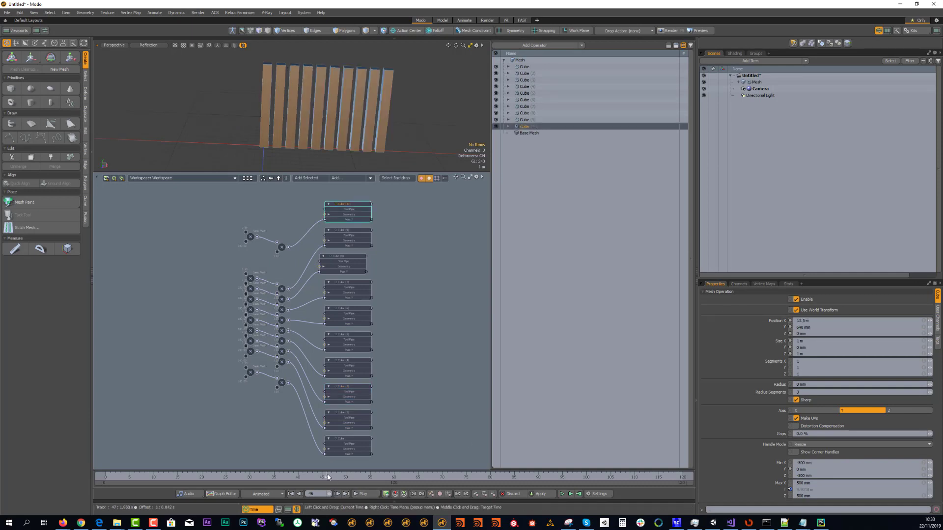
mouse_move(197, 476)
mouse_down()
mouse_move(162, 477)
mouse_move(321, 477)
mouse_up()
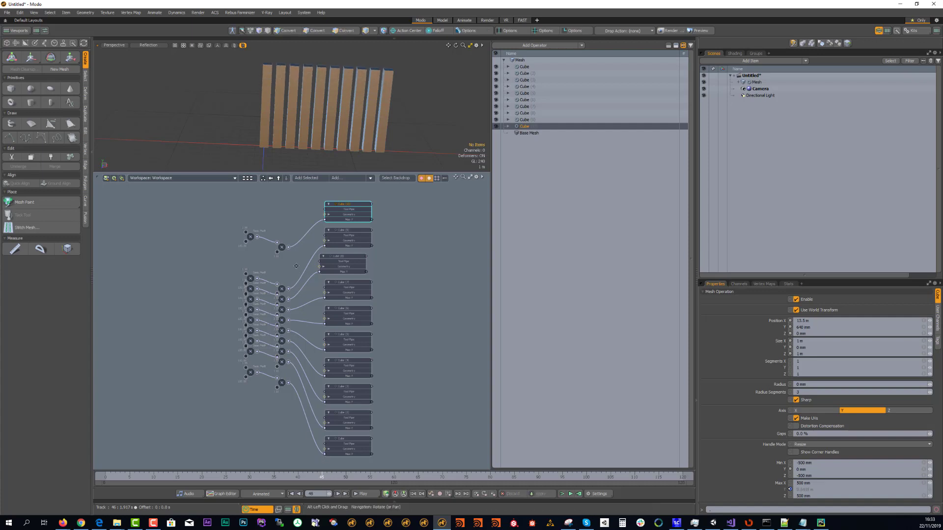
Select all ten Basic Math modifiers in the first column of the schematic
mouse_move(285, 355)
alt+mouse_down()
mouse_move(287, 343)
mouse_move(270, 347)
alt+mouse_up()
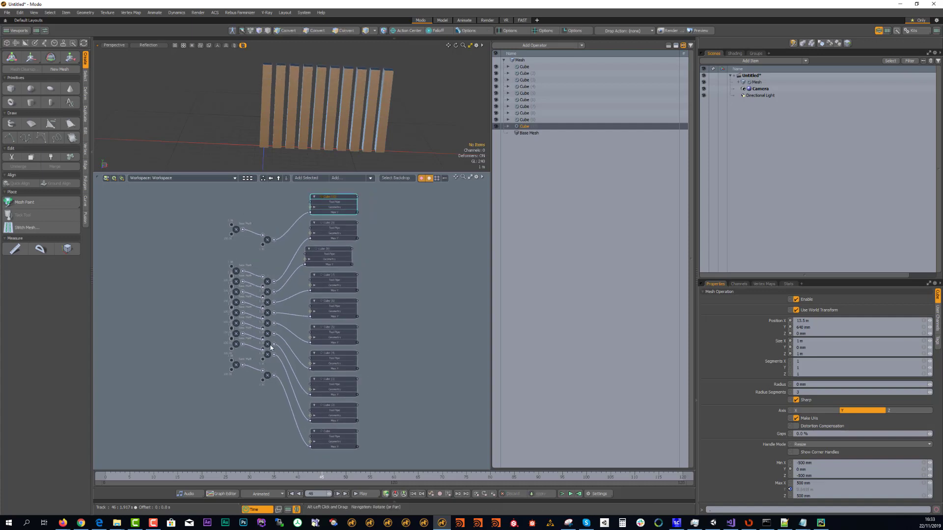
click(212, 204)
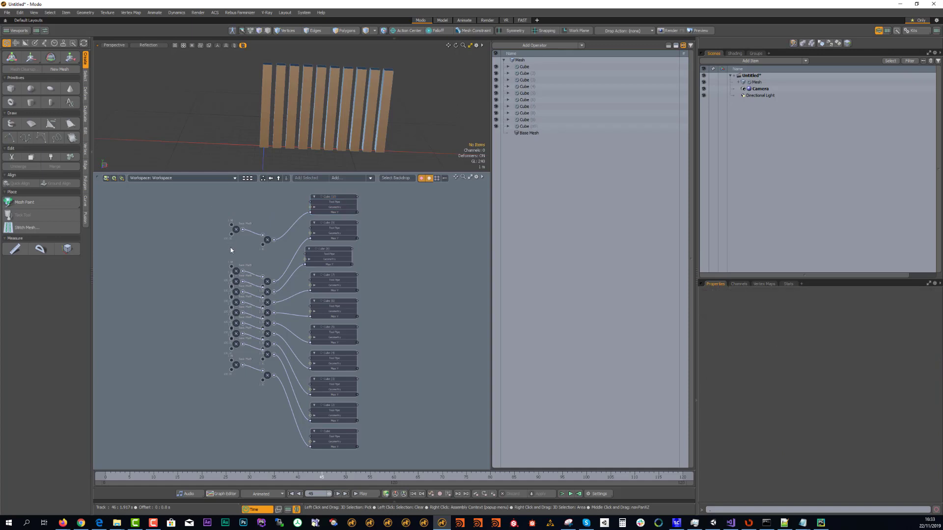
drag(203, 212, 245, 422)
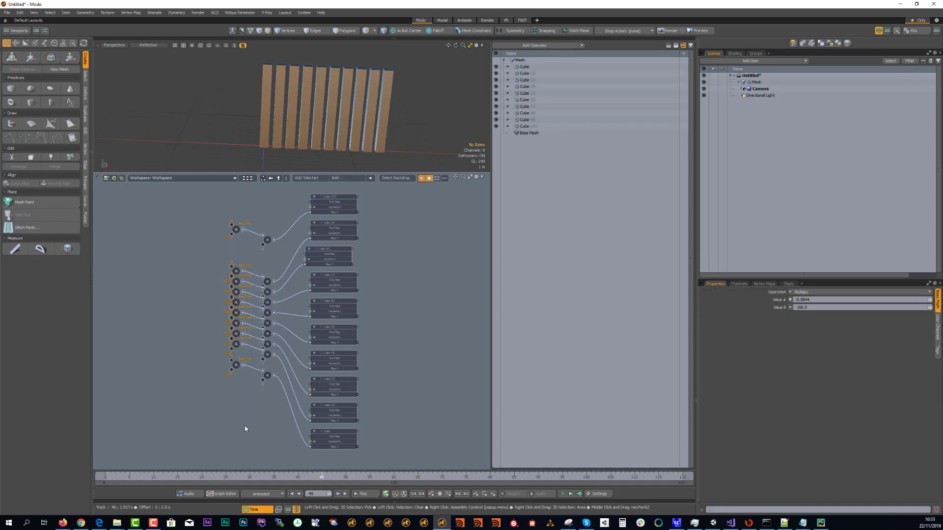
key(shift+F2)
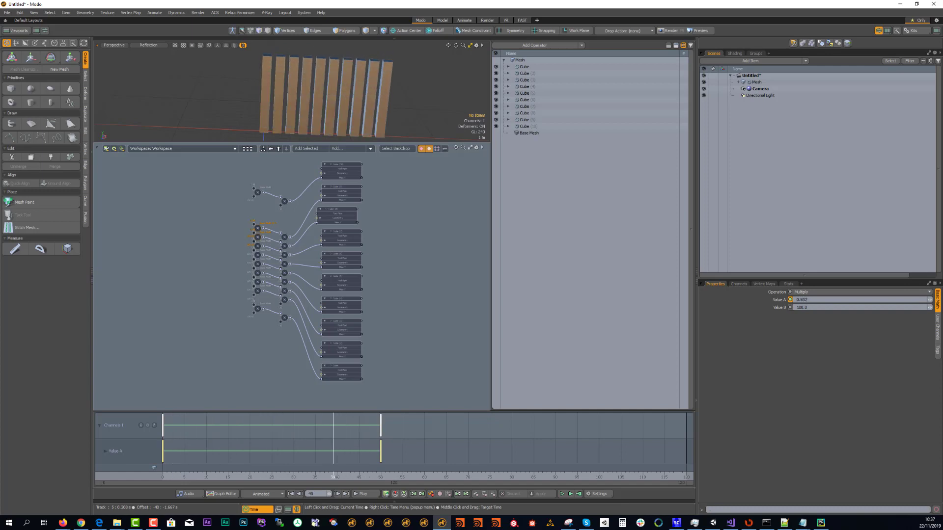
Check the bars at frame 25 and inspect the Value A keys of the two lowest first-column Basic Math modifiers
click(272, 427)
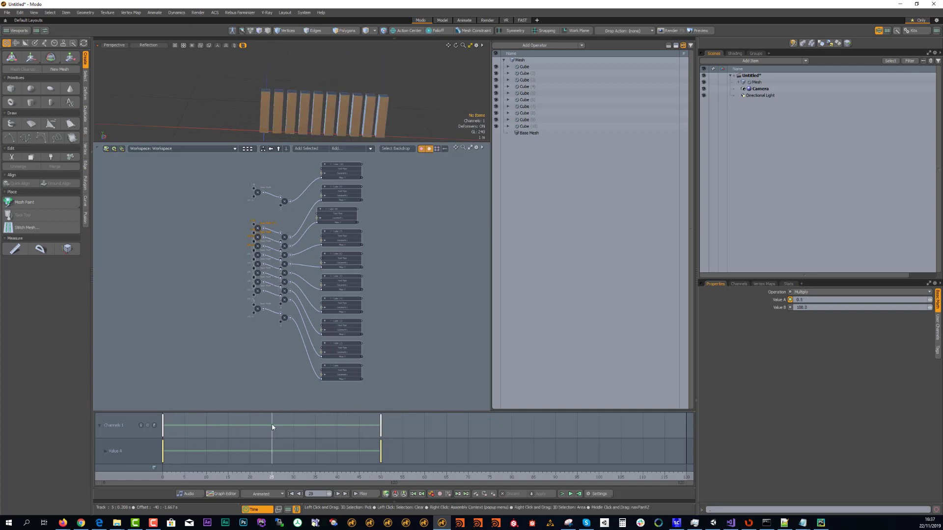
click(257, 310)
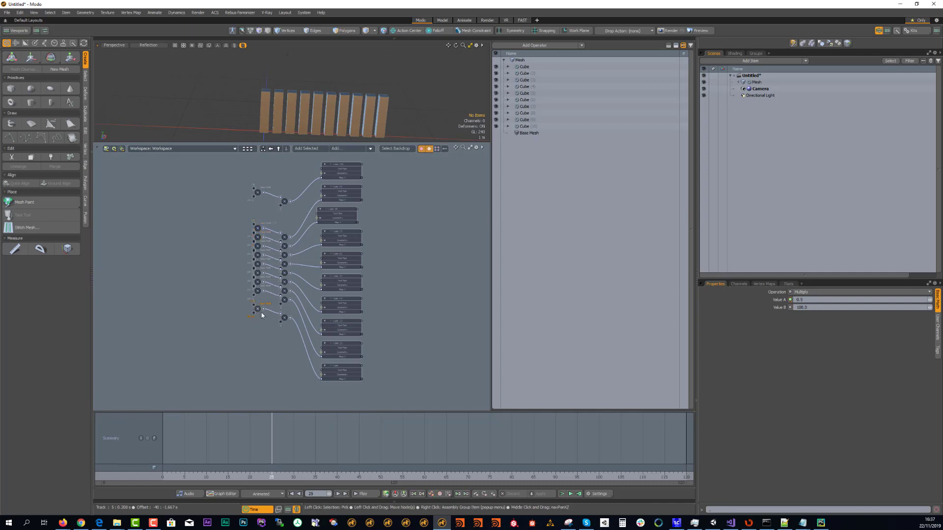
click(779, 300)
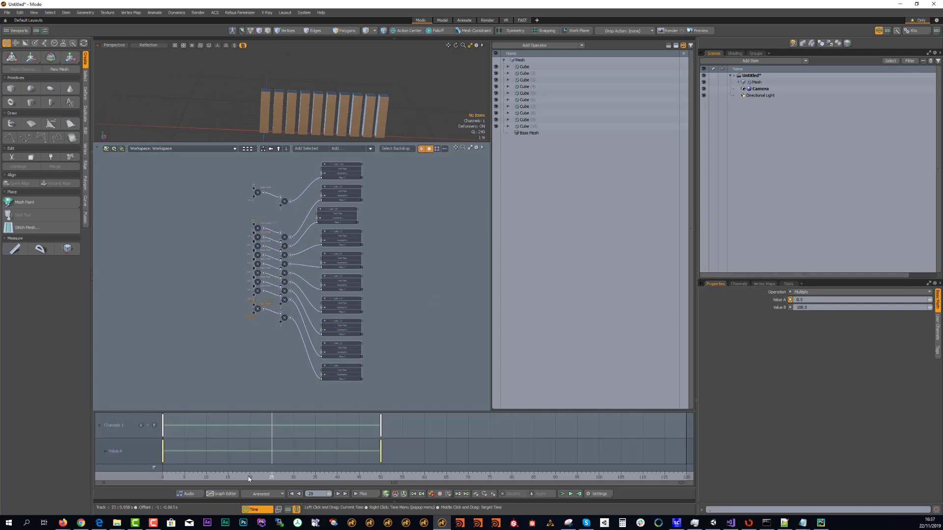
click(258, 291)
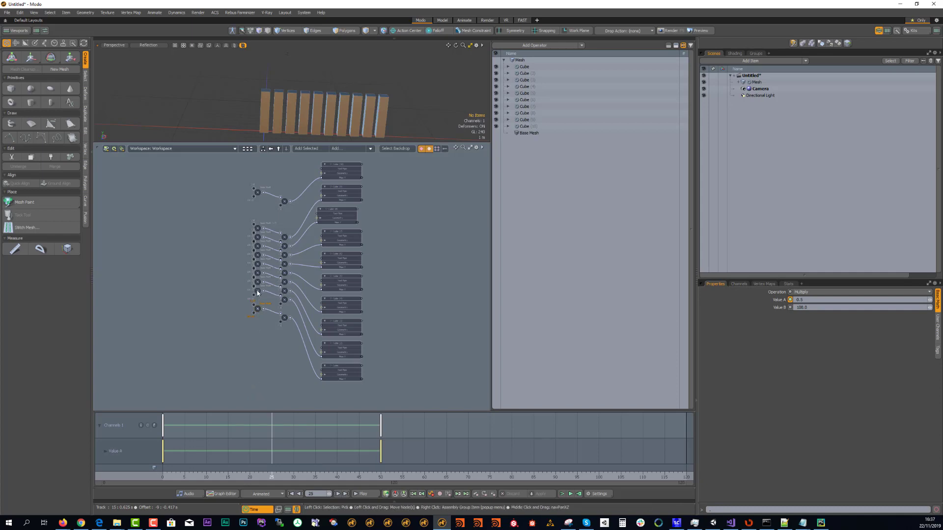
click(783, 302)
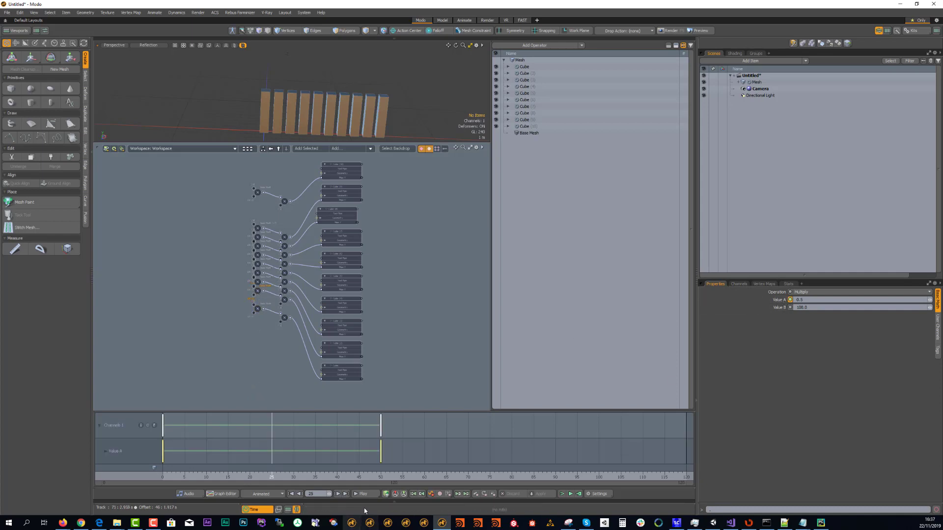
Delay the Value A keys of the second first-column Basic Math modifier from the bottom by 2 frames and those of the modifier above it further
drag(392, 466, 171, 457)
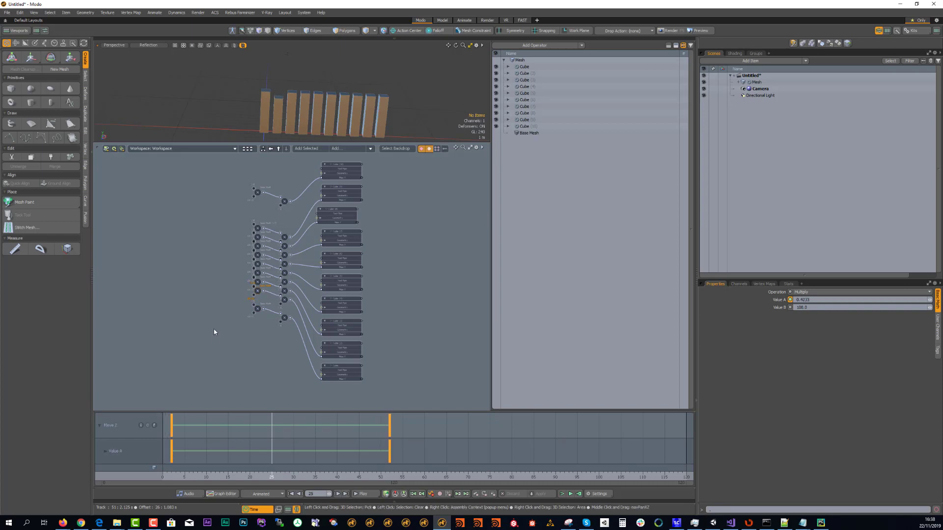
click(258, 284)
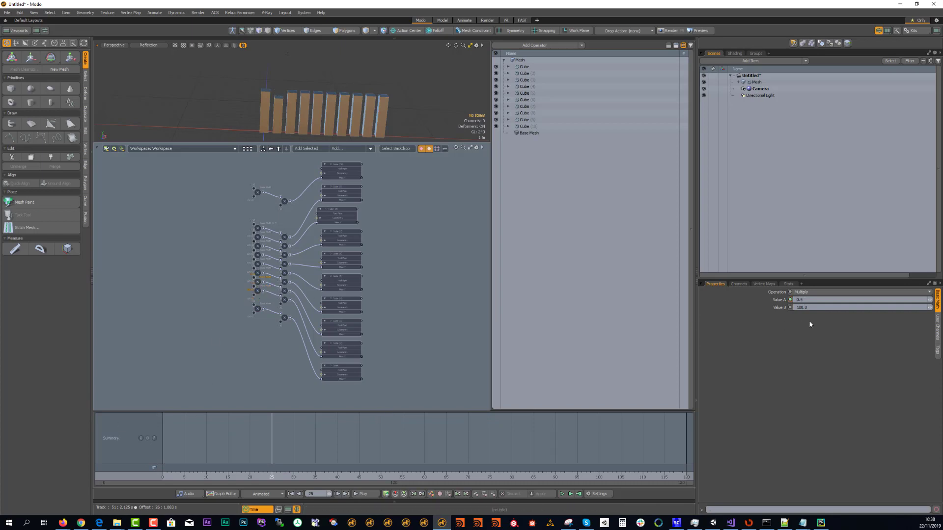
click(780, 300)
drag(393, 426, 180, 426)
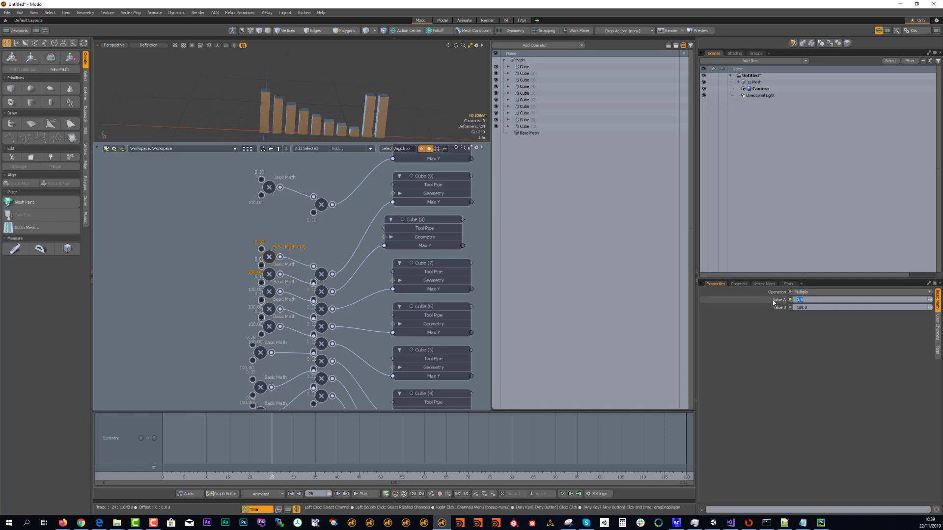
Delay both Value A keys of Basic Math (17), continuing the stagger between the bars
click(776, 300)
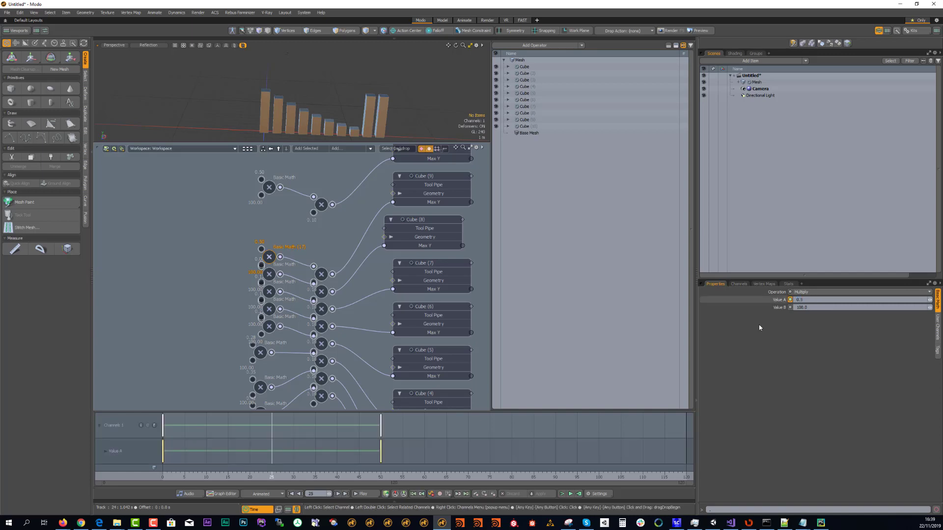
drag(412, 438, 106, 414)
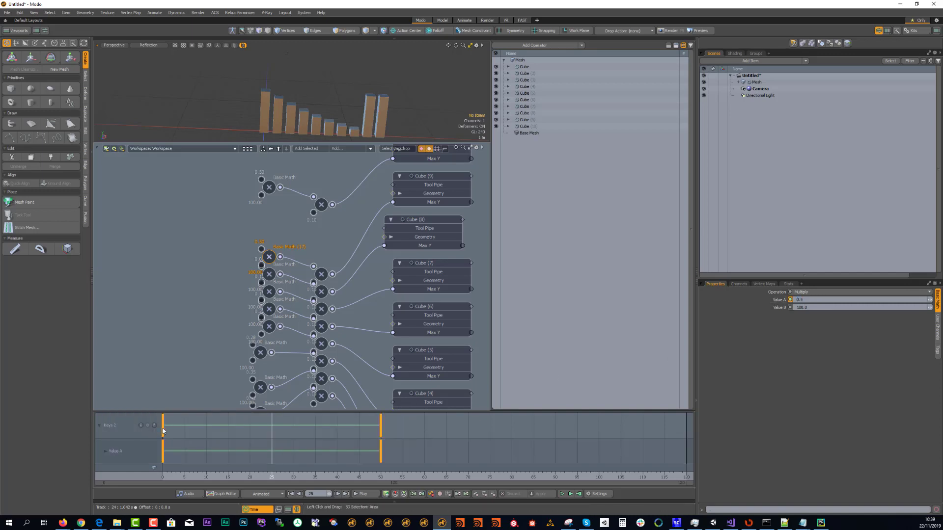
drag(169, 428, 233, 429)
Delay the topmost Basic Math modifier's Value A keys by 18 frames and scrub the timeline to check the staggered growth
click(268, 187)
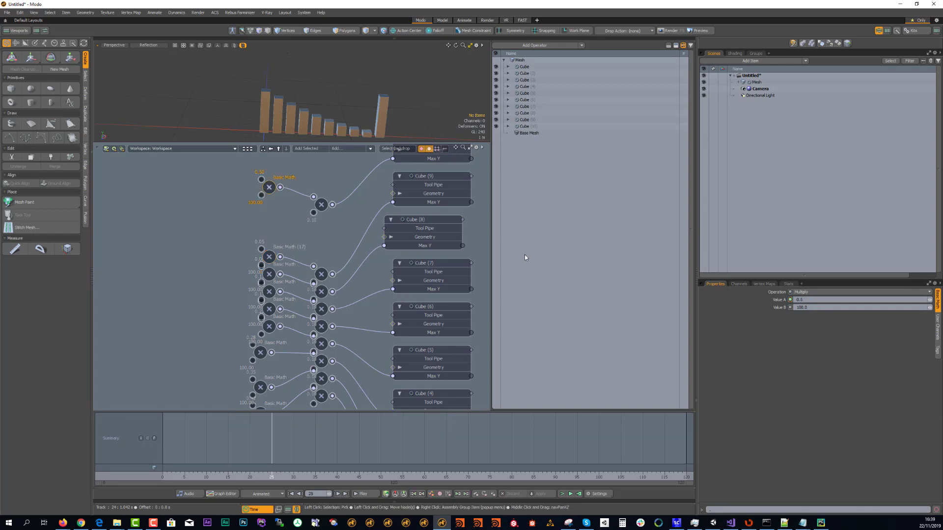
click(790, 299)
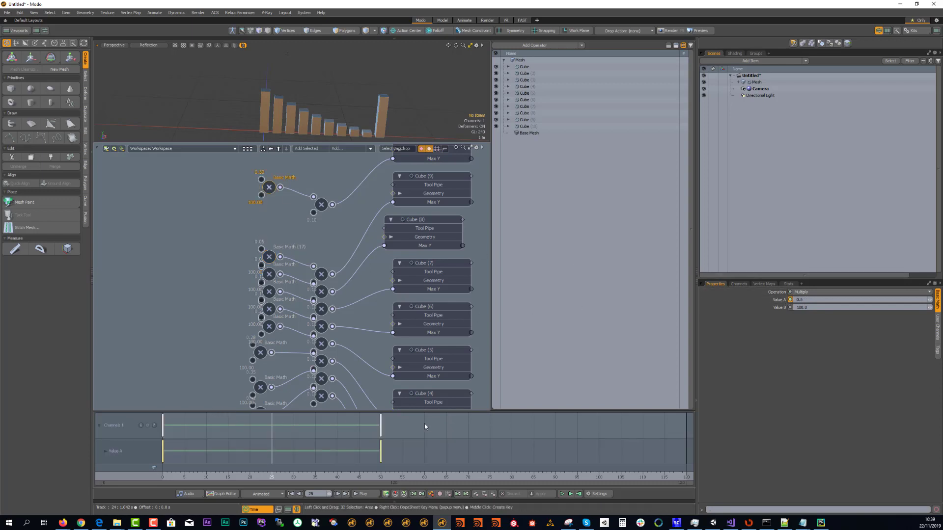
drag(428, 423, 242, 430)
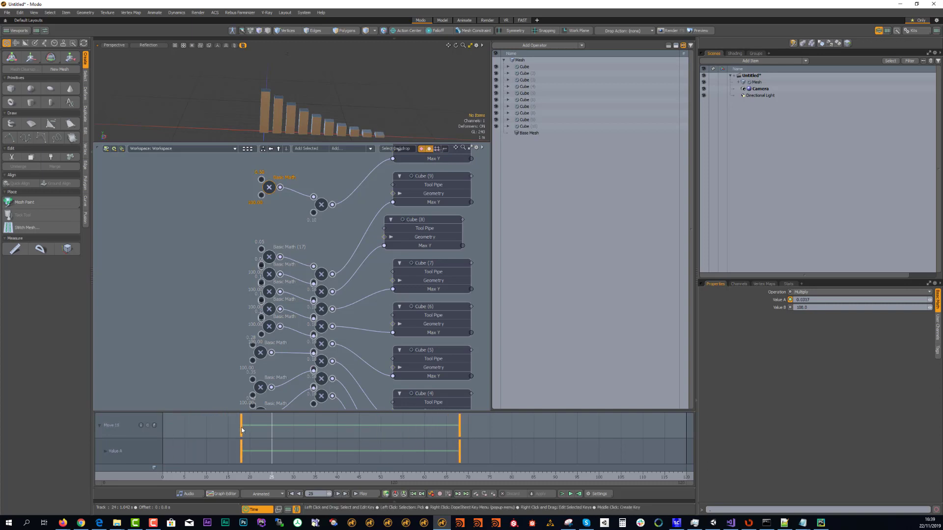
drag(278, 477, 328, 477)
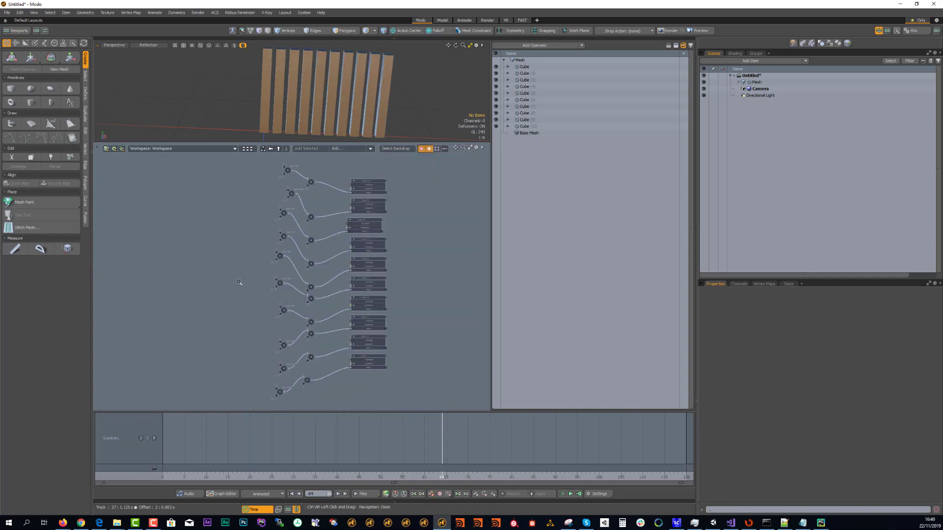
Search the schematic presets for OSF and add an OSF_CSV_READER node ahead of the Basic Math nodes
alt+drag(240, 290, 240, 297)
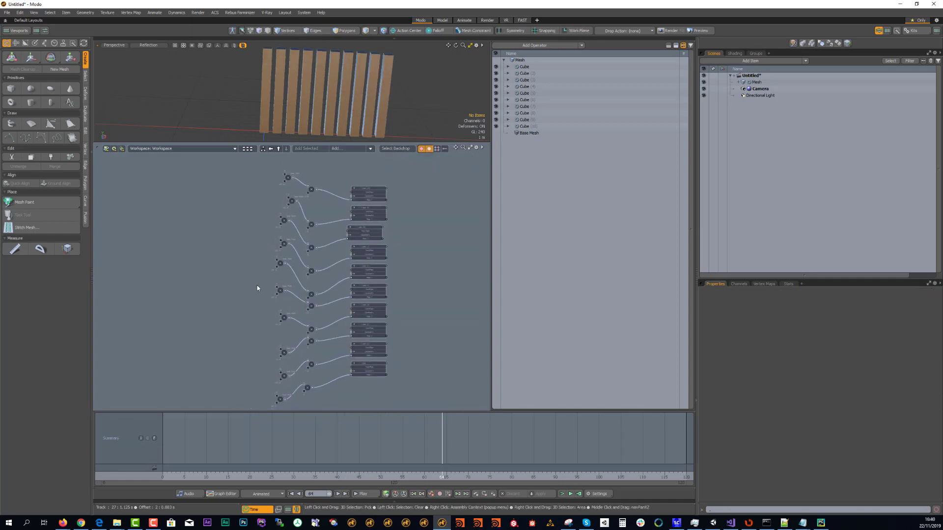
click(350, 149)
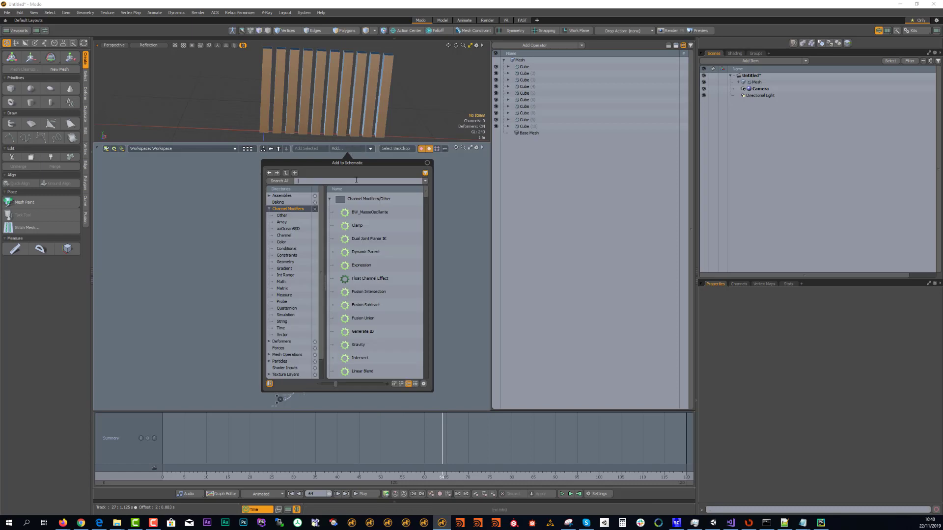
text(OSF)
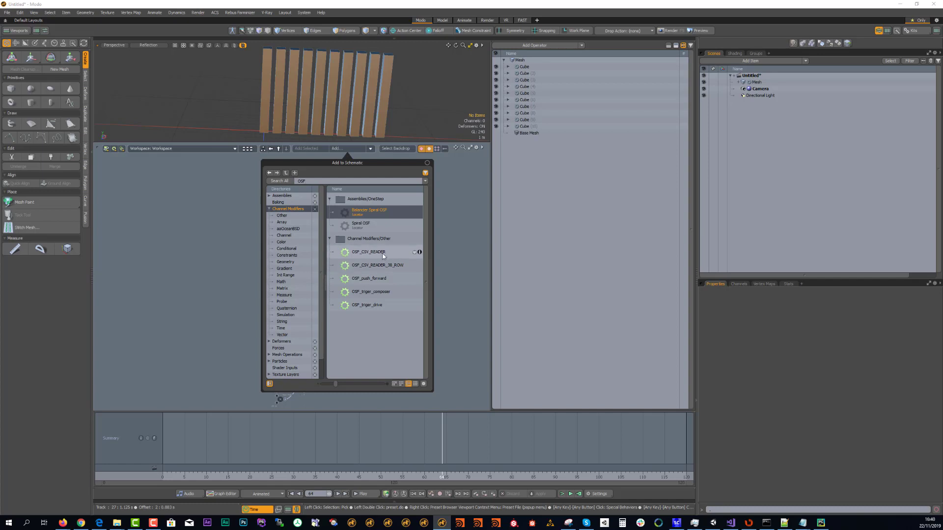
drag(384, 256, 210, 261)
scroll(202, 269, up, 2)
scroll(203, 268, up, 2)
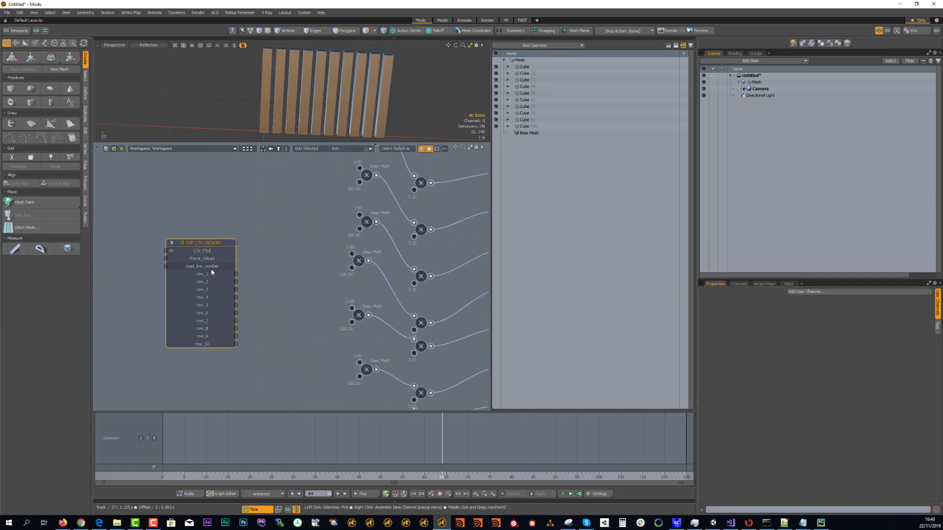
scroll(260, 265, down, 1)
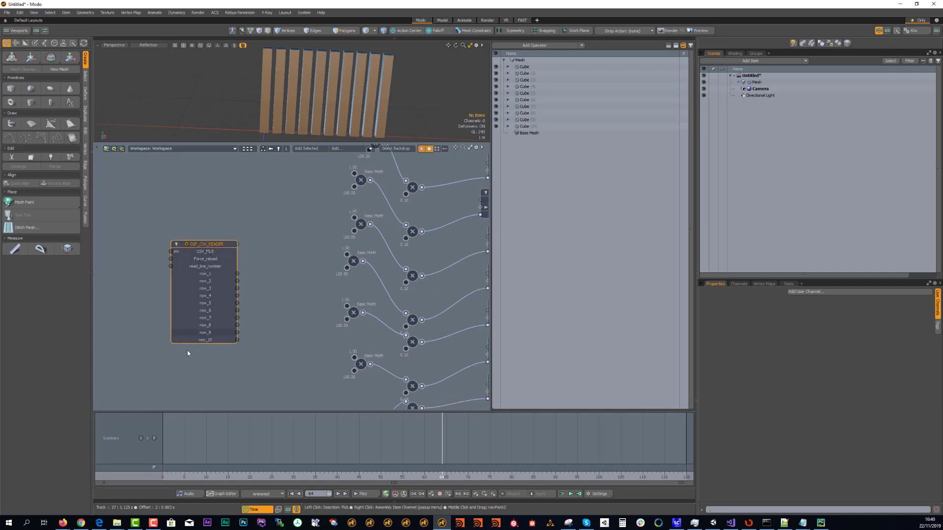
Set the reader's CSV_FILE to the path of PolicsvReader.csv in the OSF_CSV_Reader Example folder
click(117, 523)
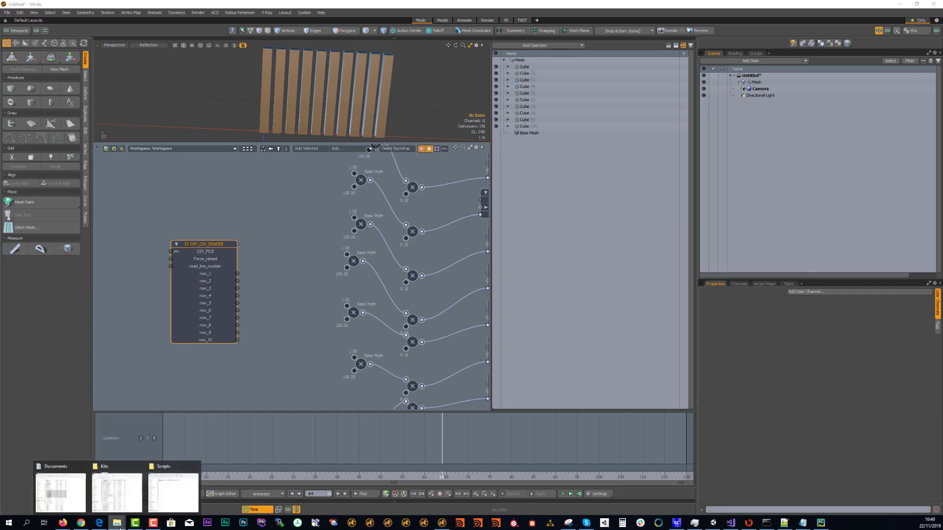
text(\)
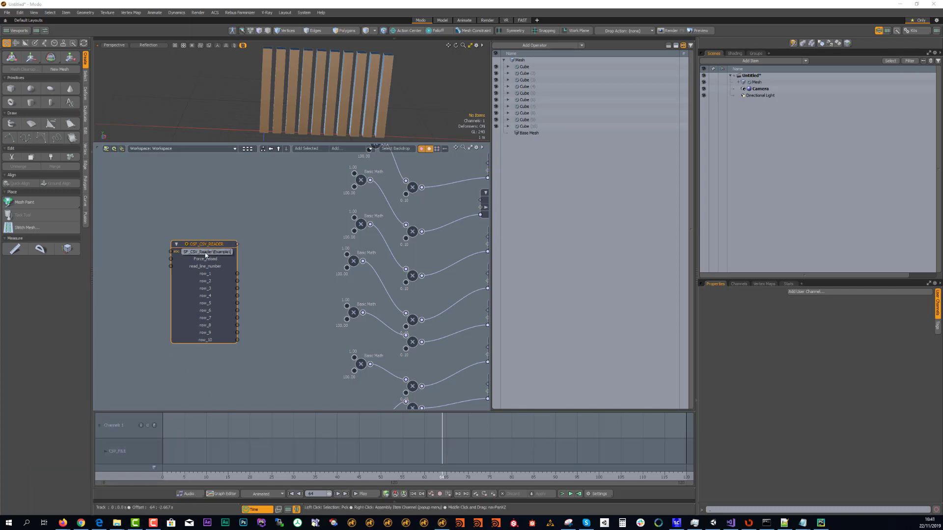
text(Pol)
text(ls.csvReader.)
text(cyReader.csv)
key(Return)
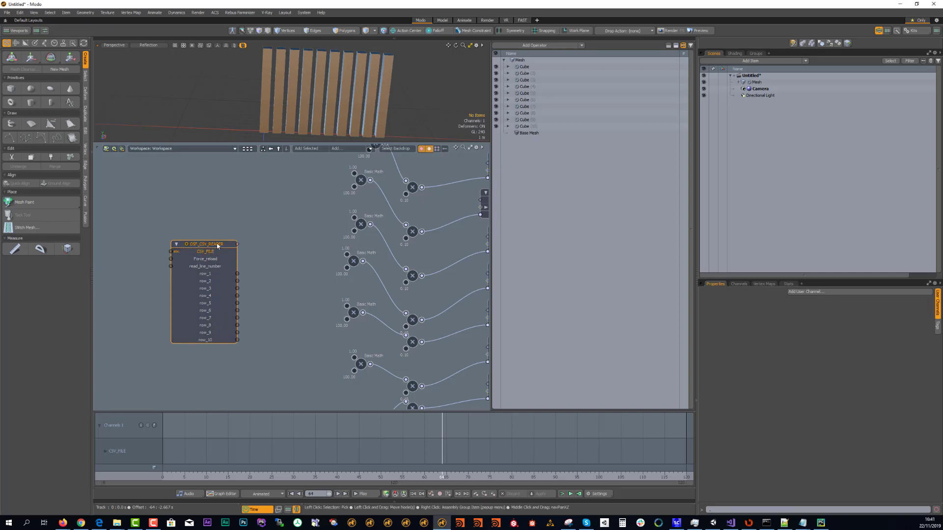
Compare the reader's row channel values with the first line of PolicsvReader.csv in Notepad++
click(738, 285)
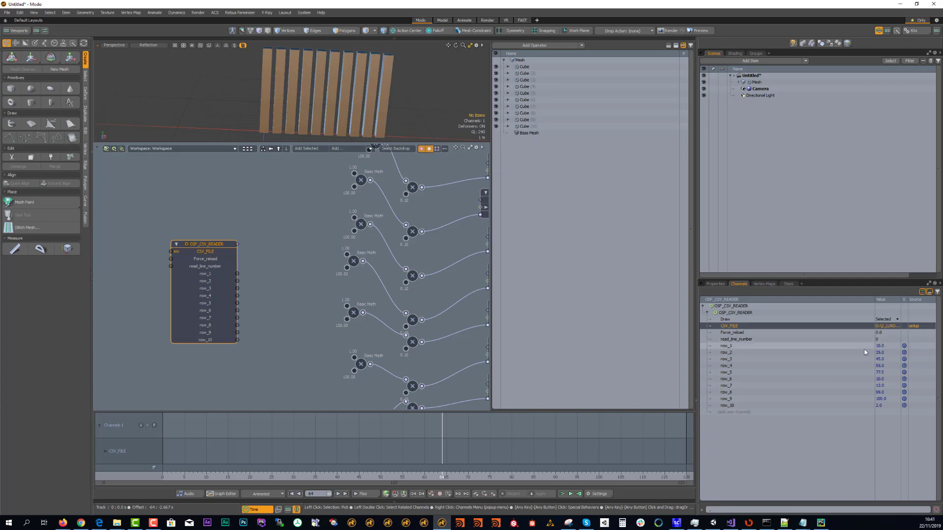
click(784, 525)
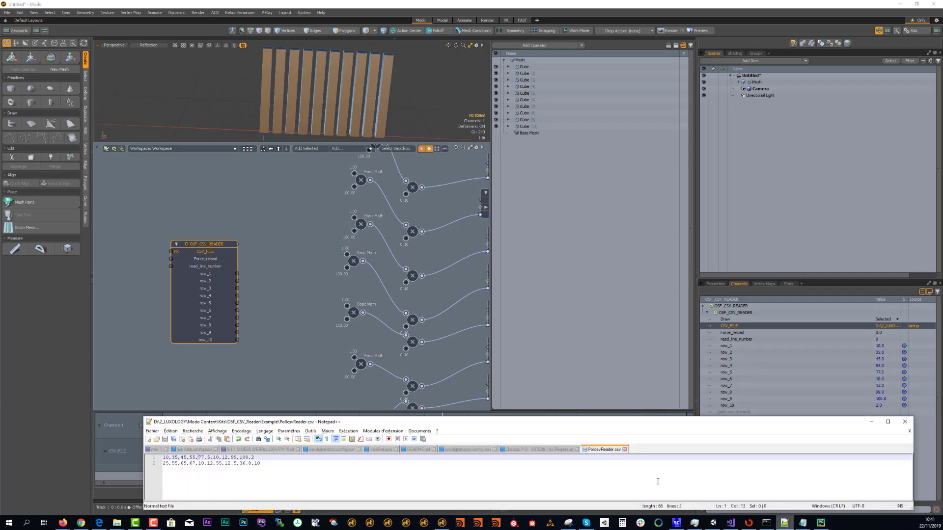
drag(262, 460, 142, 460)
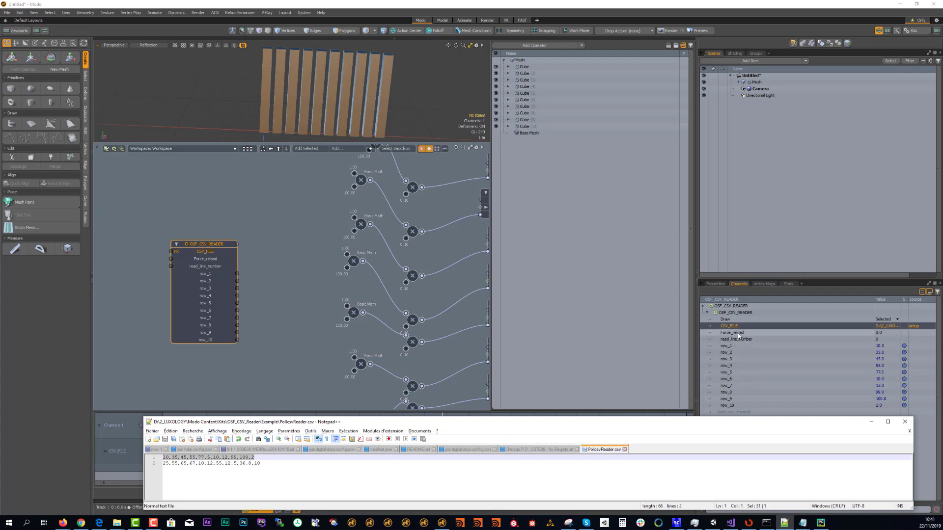
Switch back to Modo and set the CSV reader's Force_reload channel to 1
click(216, 259)
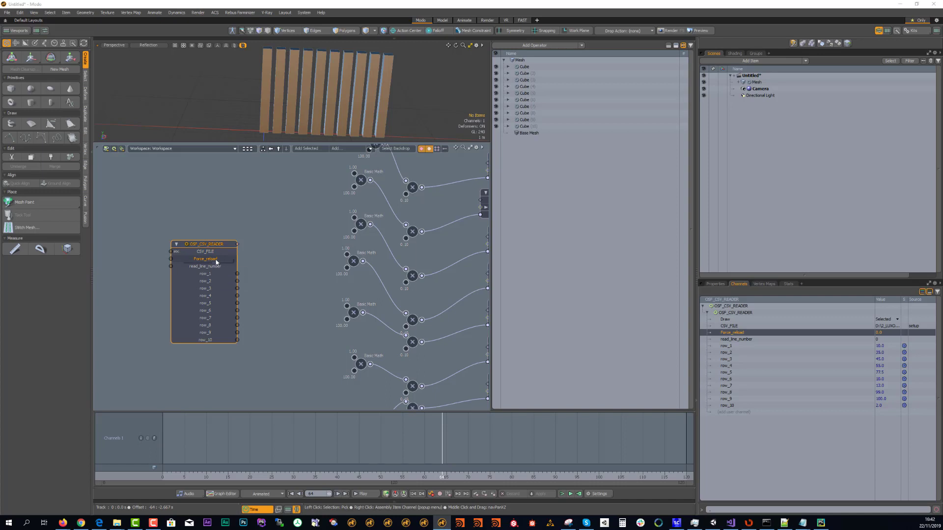
double_click(216, 260)
text(1)
key(Return)
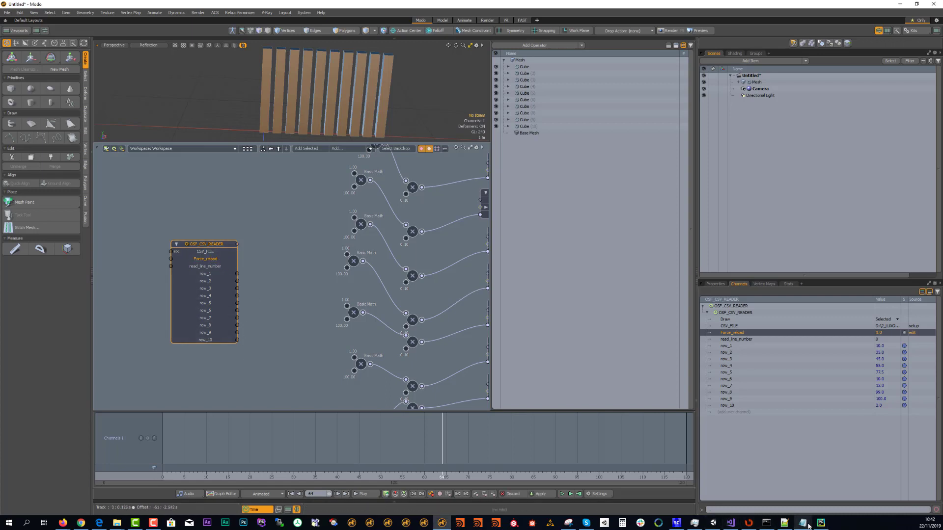
Switch to Notepad++, change the last value of the first CSV line to 3, and save the file
click(784, 523)
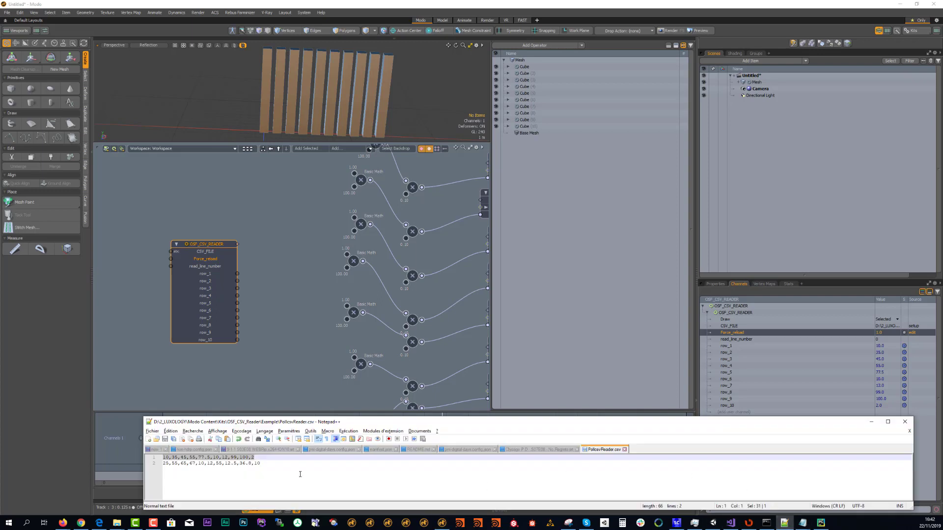
drag(258, 457, 252, 457)
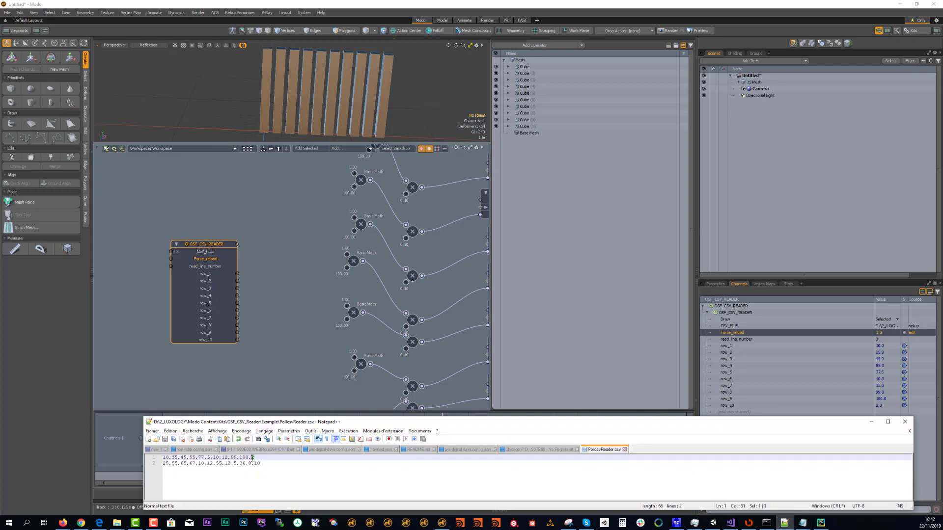
text(3)
click(267, 466)
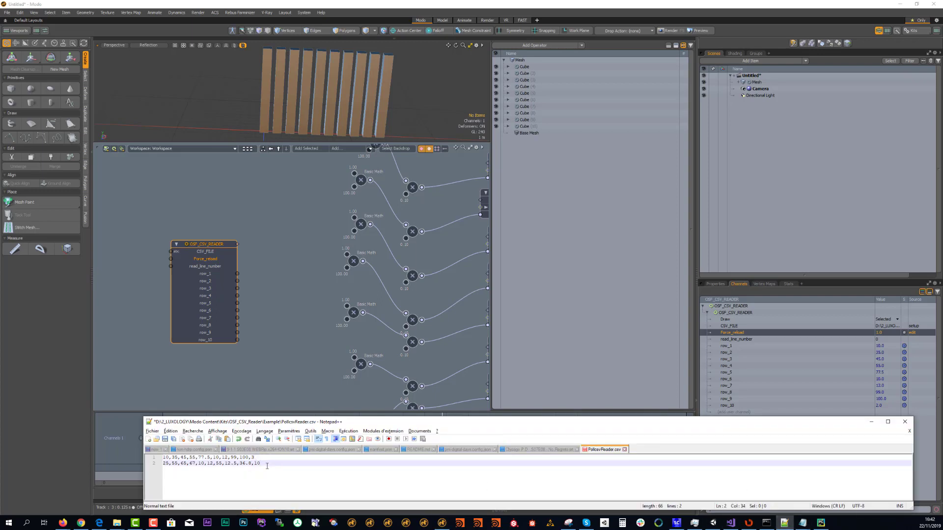
Return to Modo, move the timeline to frame 0, then reselect the CSV reader node and shift it slightly toward the math nodes
click(279, 299)
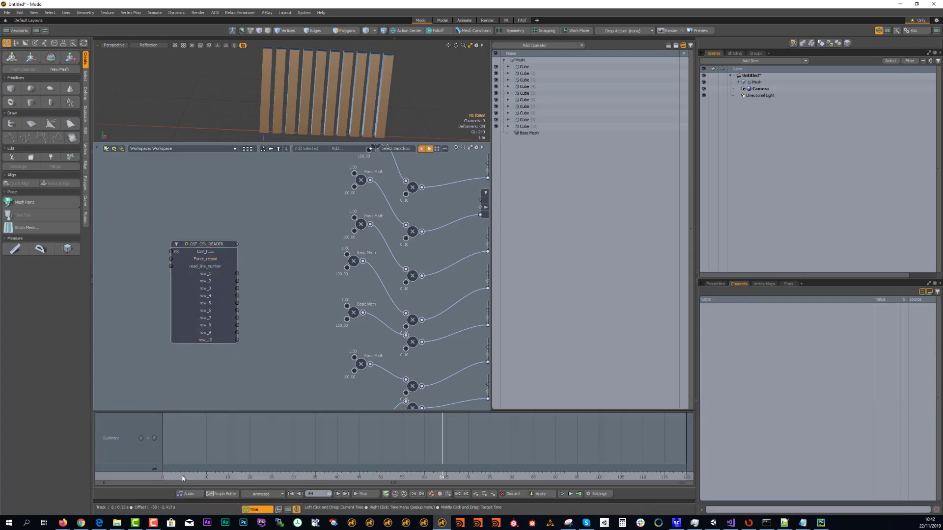
drag(183, 479, 157, 479)
click(204, 245)
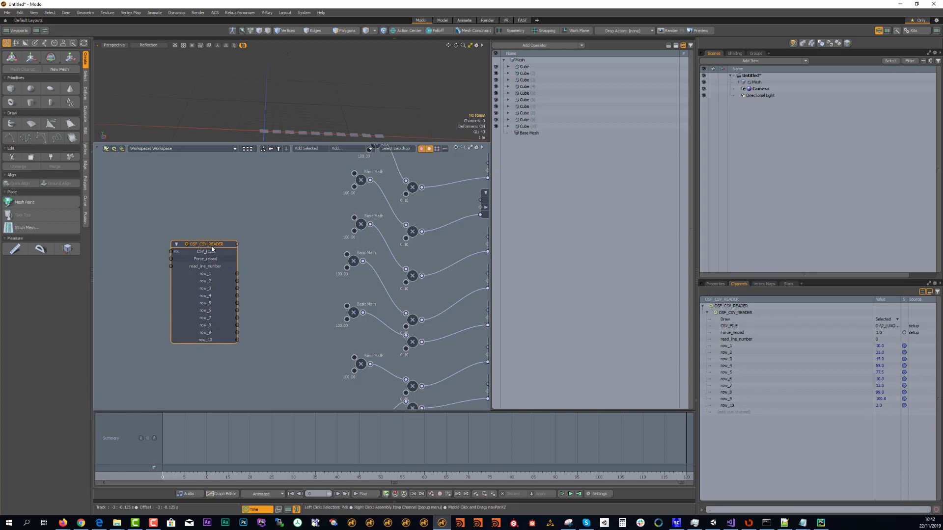
drag(216, 246, 238, 240)
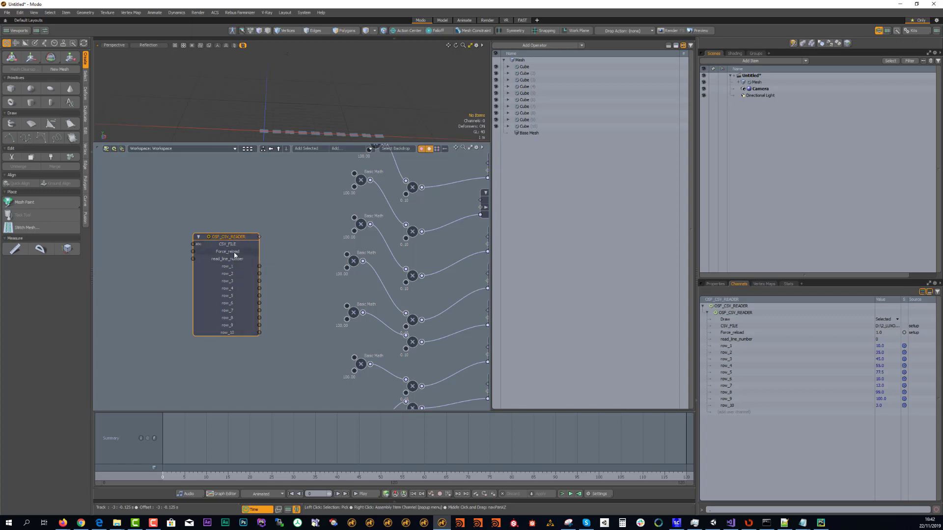
Set the CSV reader's Force_reload channel back to 0
click(235, 253)
click(234, 252)
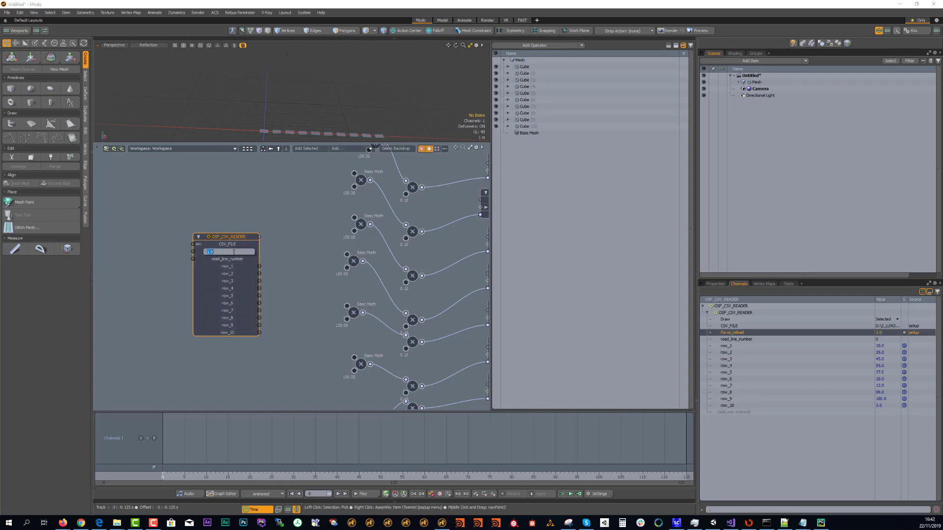
text(3)
key(Return)
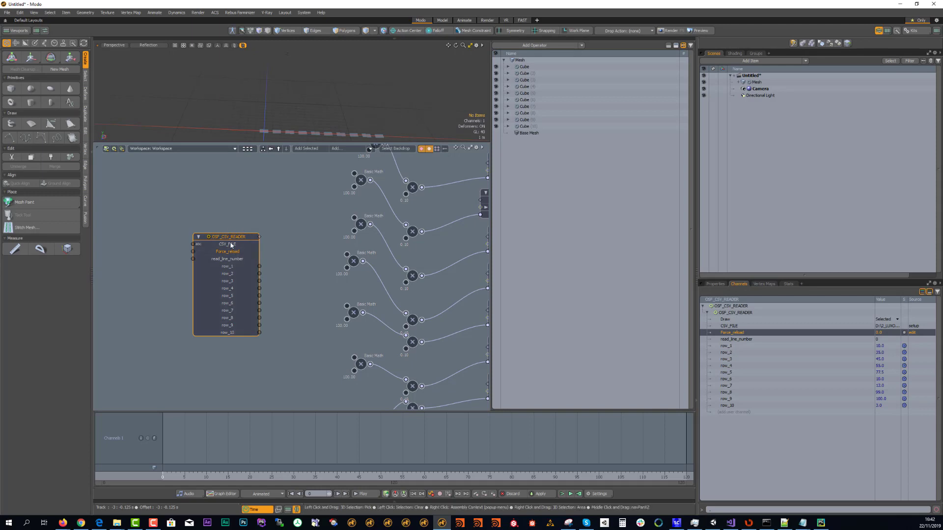
Switch the reader's read_line_number between 1 and 0 to compare the two CSV lines, ending on 1
click(229, 260)
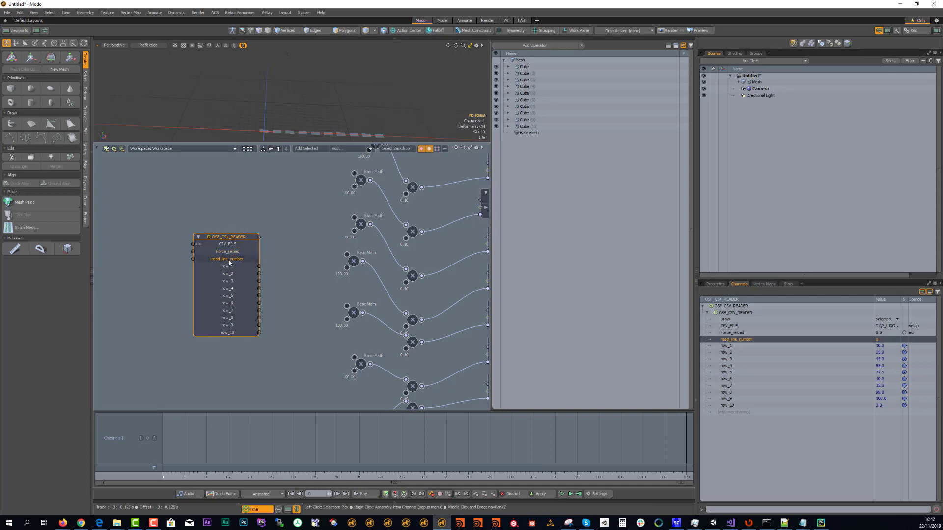
click(229, 262)
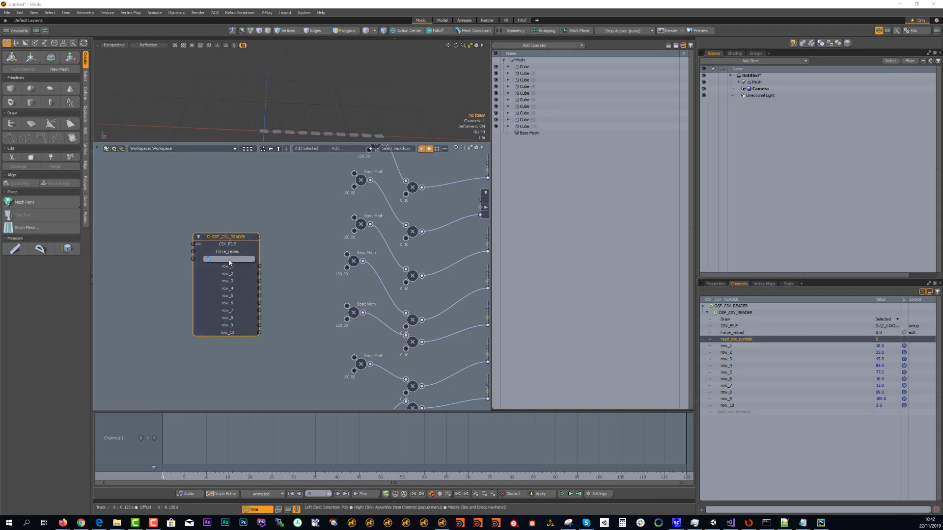
key(Return)
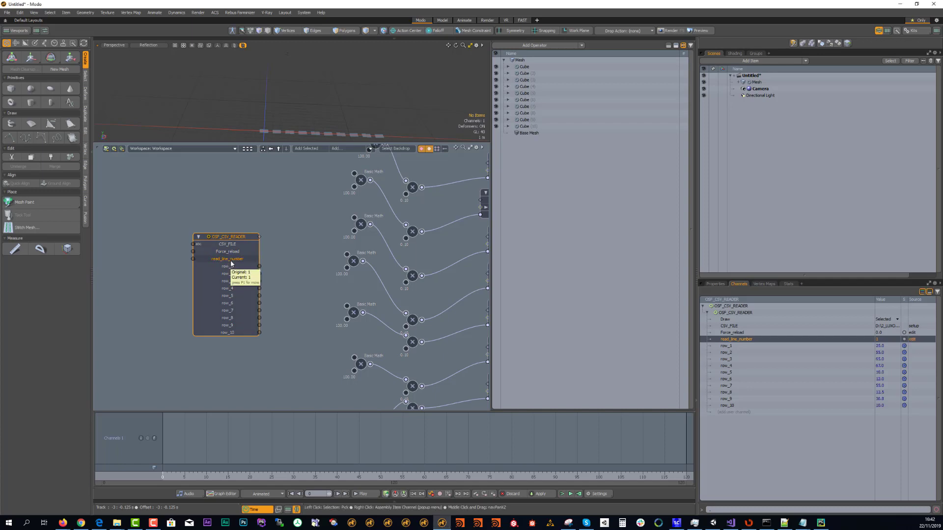
click(231, 263)
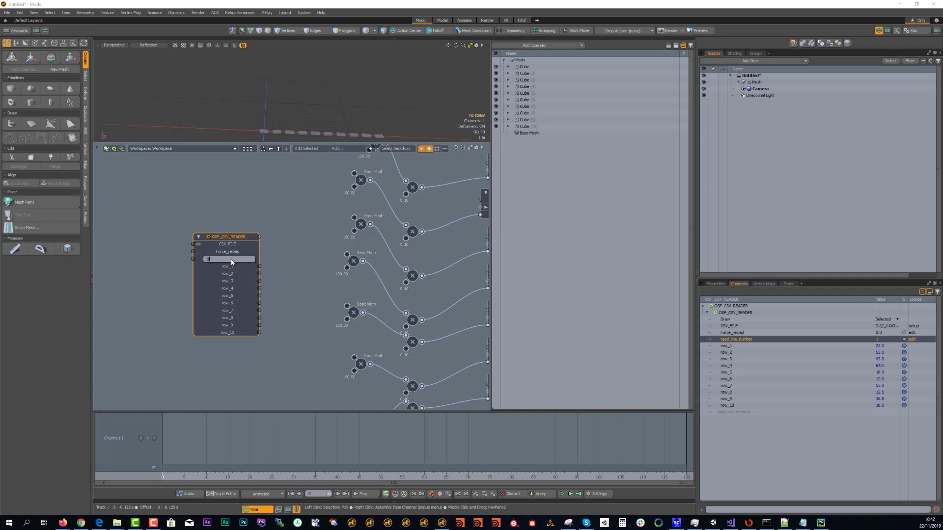
text(0)
key(Return)
click(232, 263)
text(1)
key(Return)
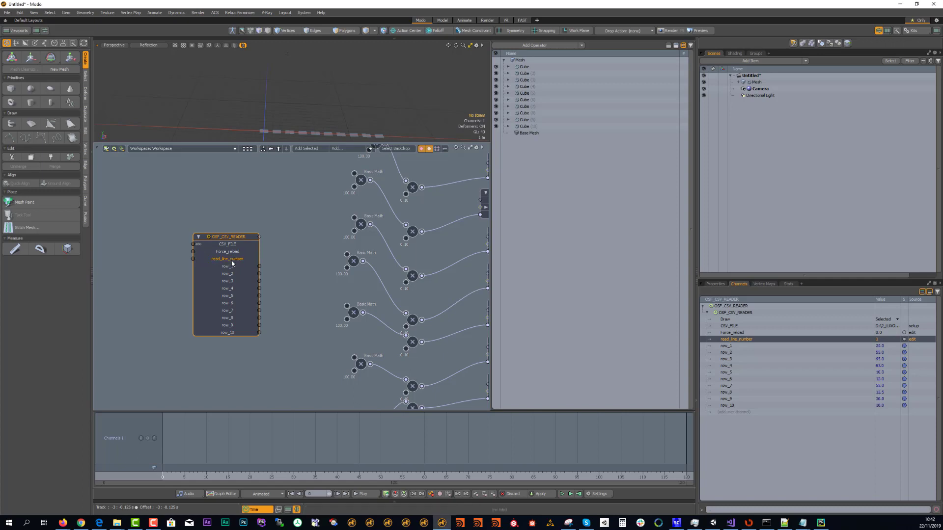
Test the CSV reader's read_line_number with line numbers beyond the file's two lines, ending on 10
click(232, 264)
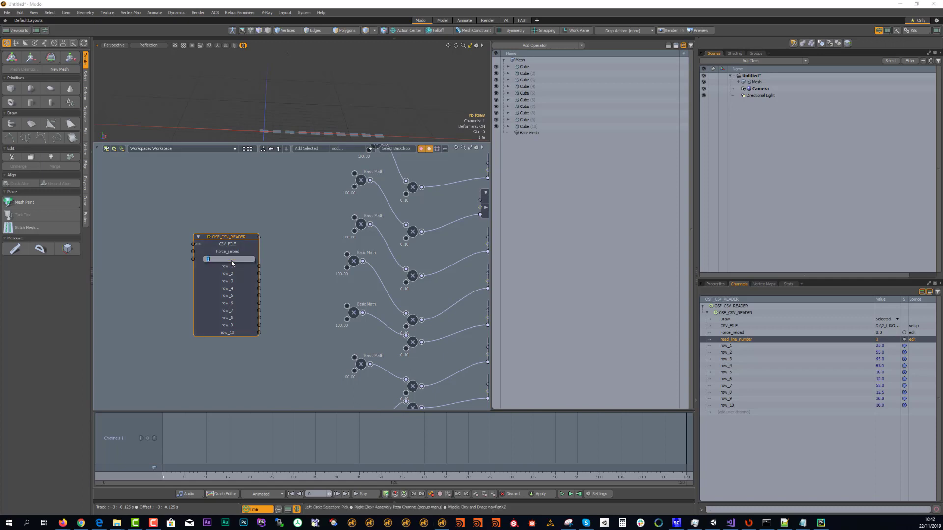
key(Return)
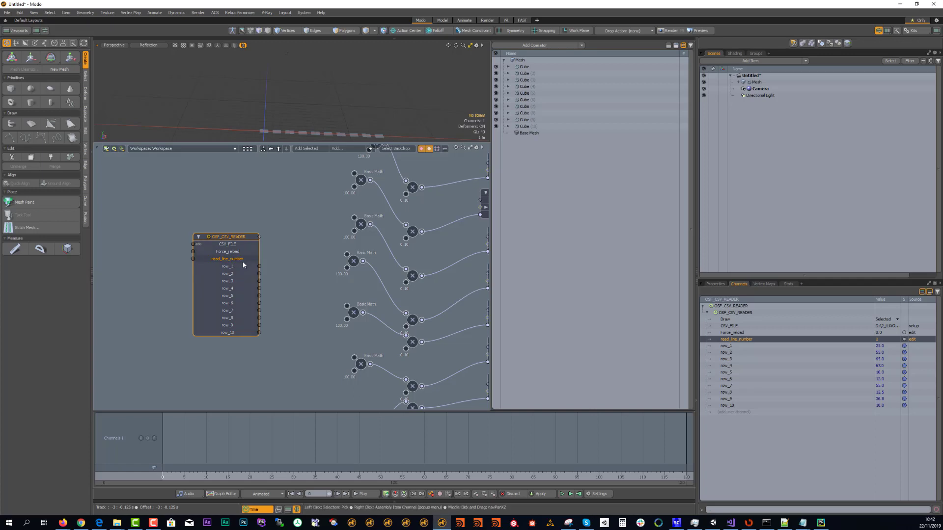
click(235, 260)
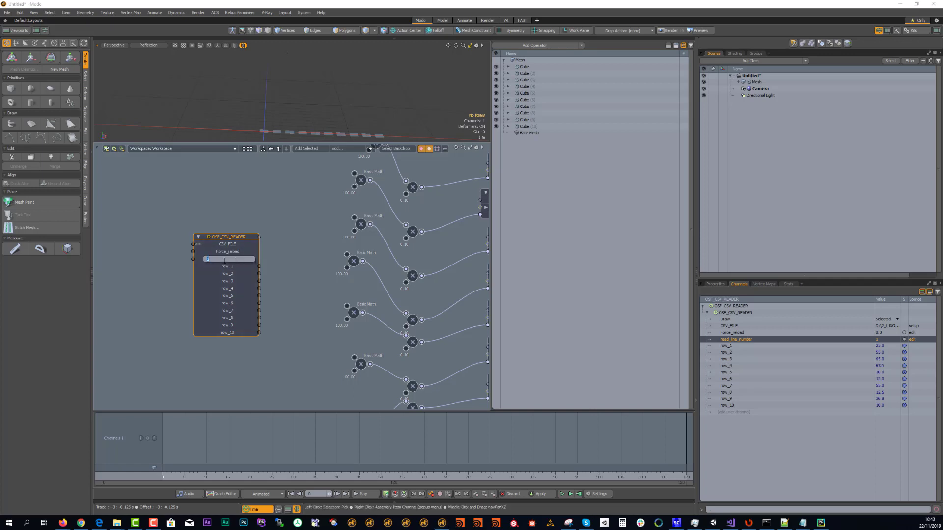
text(10)
key(Return)
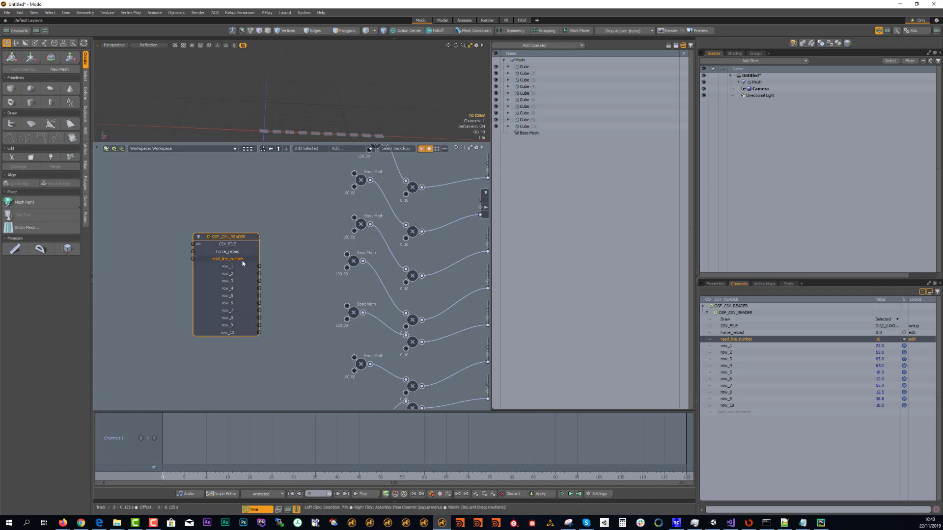
Set the CSV reader's read_line_number to 0
mouse_move(239, 263)
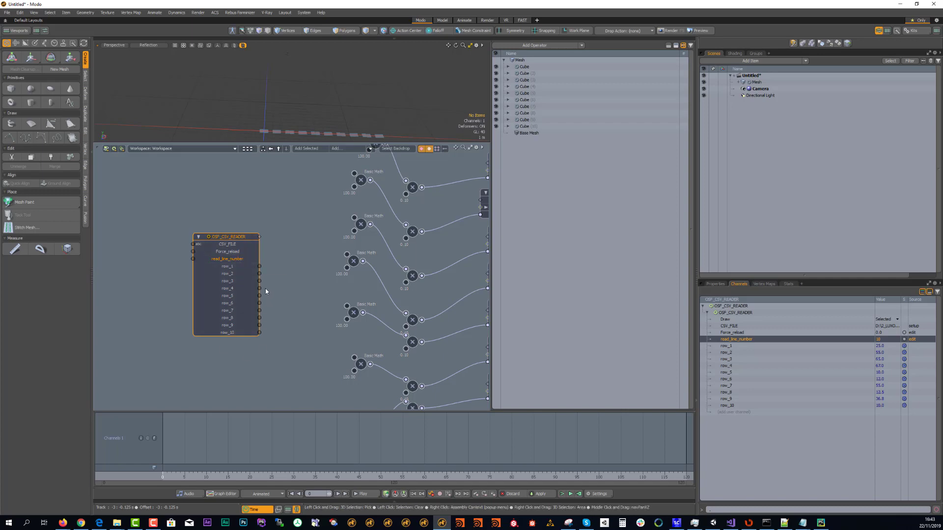
click(237, 260)
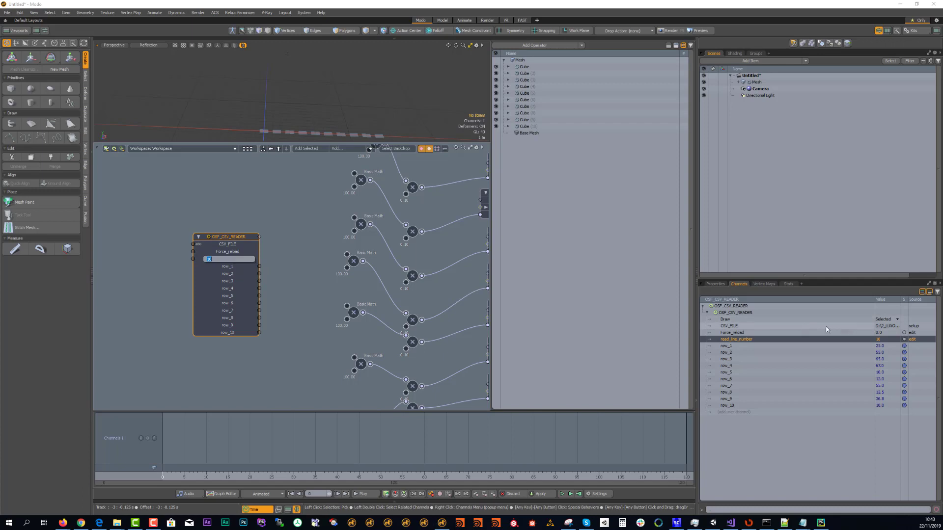
text(0)
key(Return)
Connect the CSV reader's row_1 to row_4 outputs to the second inputs of the four lowest first-column math nodes, working upward
alt+drag(297, 293, 277, 270)
scroll(294, 255, down, 4)
scroll(294, 291, down, 2)
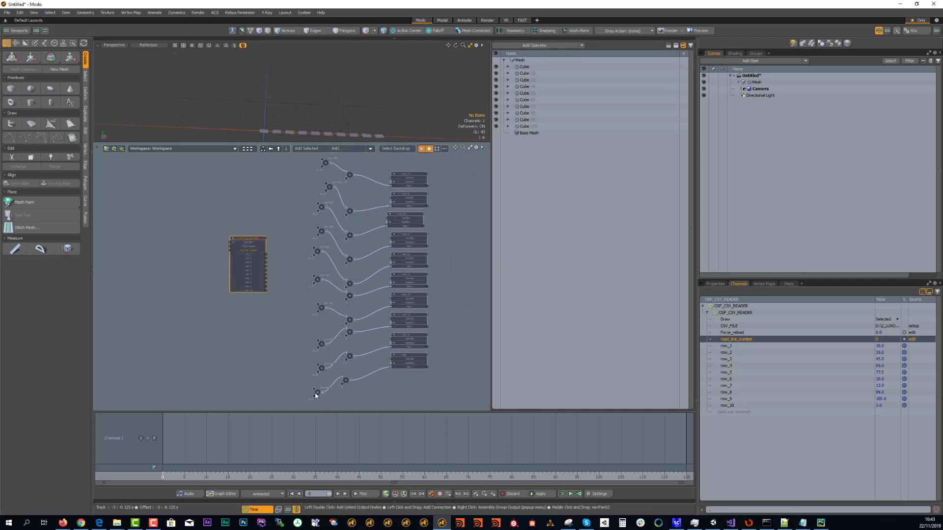
scroll(259, 263, up, 1)
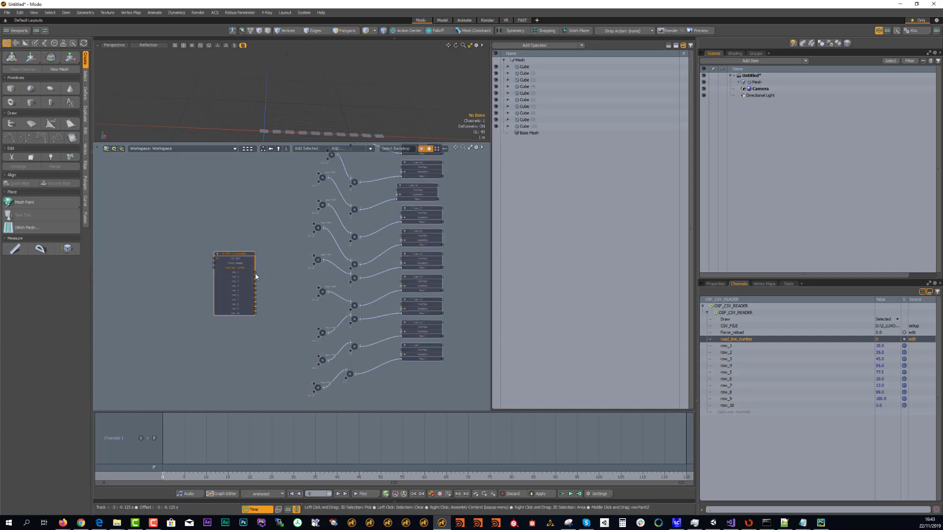
drag(255, 272, 314, 396)
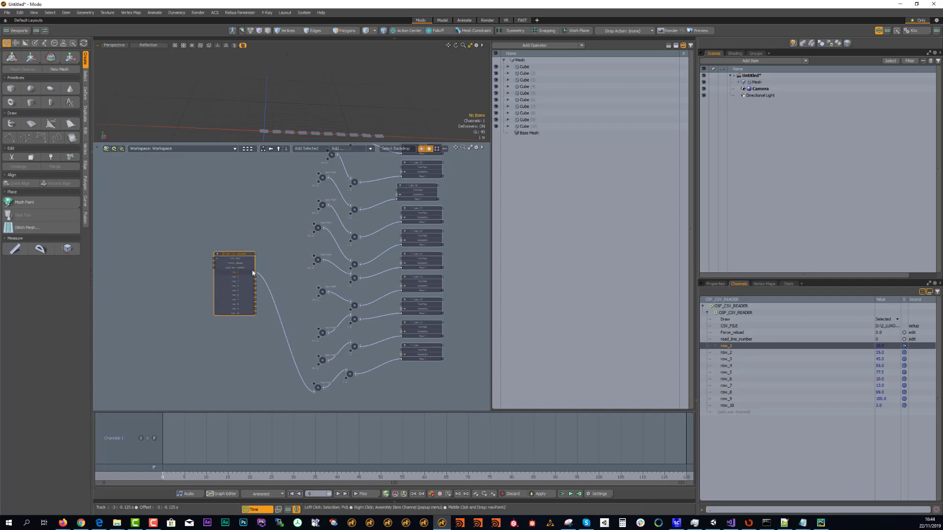
drag(255, 277, 318, 364)
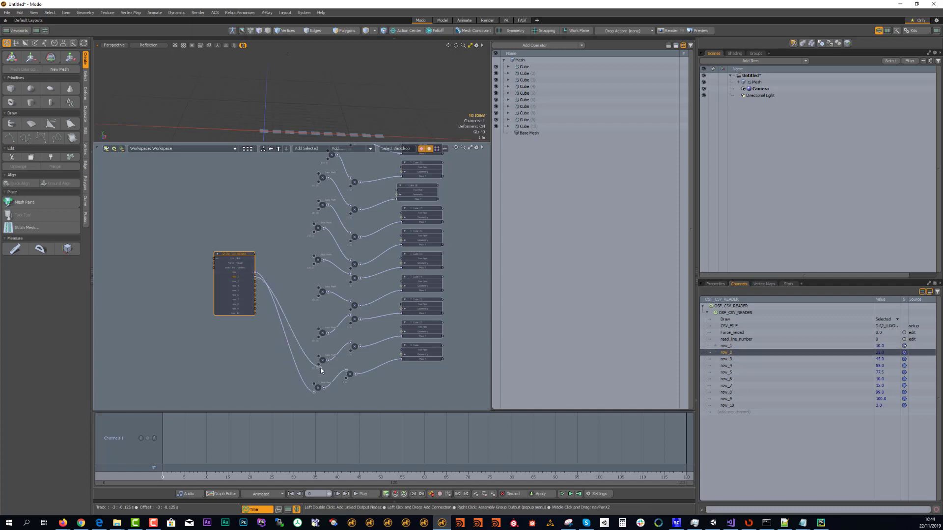
drag(256, 282, 319, 338)
drag(254, 287, 319, 296)
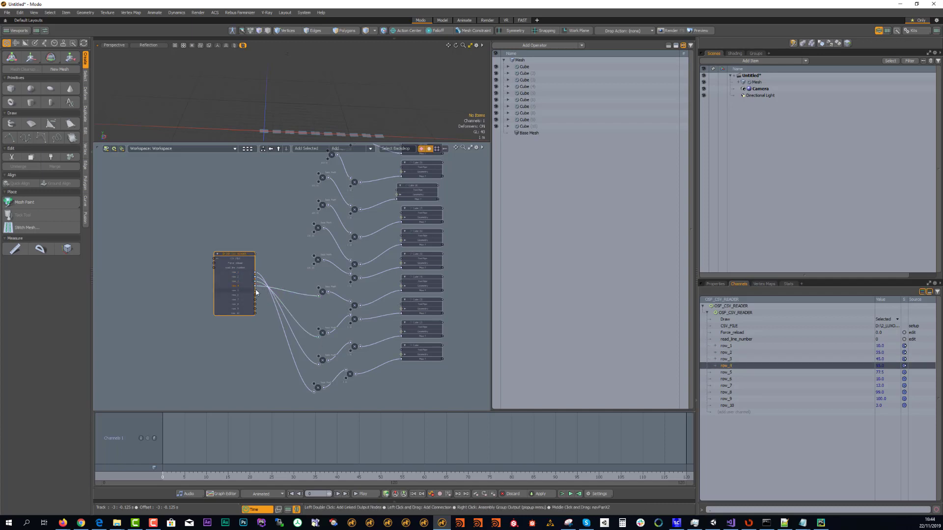
Connect the CSV reader's row_5 to row_10 outputs to the remaining six first-column math nodes, continuing upward in order
drag(256, 291, 302, 275)
drag(303, 275, 314, 264)
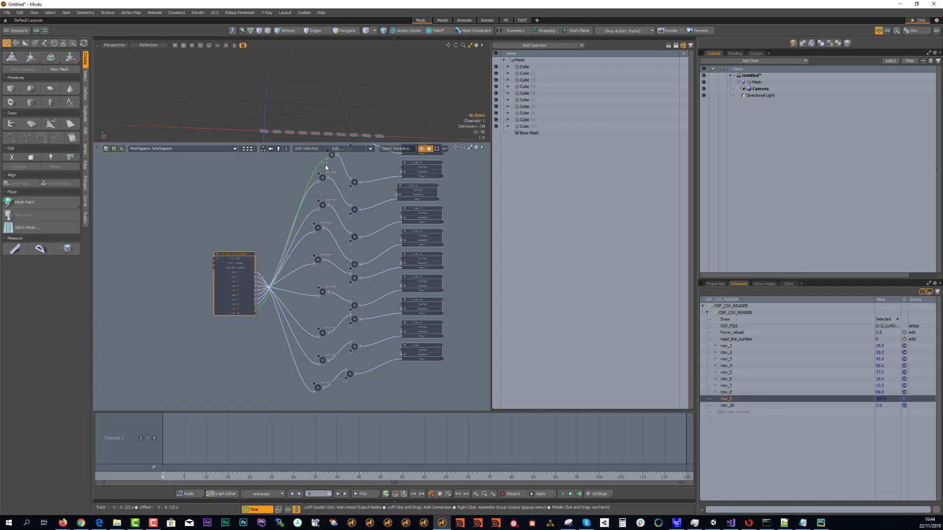
alt+drag(290, 187, 281, 232)
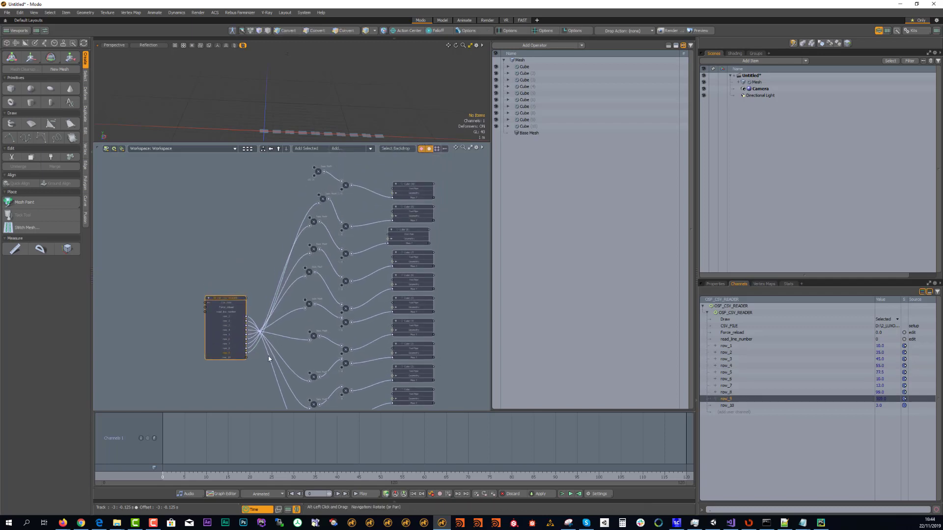
drag(247, 357, 314, 169)
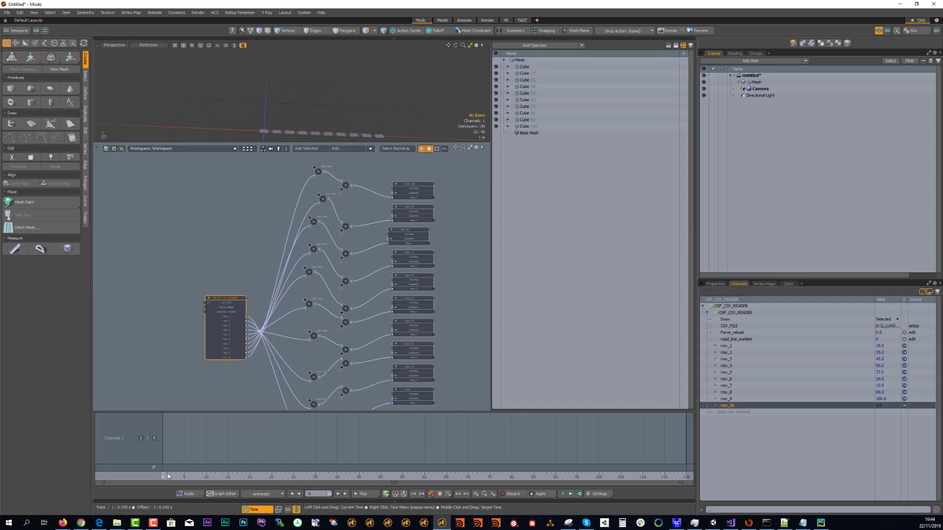
Return the timeline to frame 0 and play the animation to preview the CSV-driven cube heights, stopping around frame 77
mouse_move(167, 475)
mouse_down()
mouse_move(480, 475)
mouse_move(163, 475)
mouse_up()
click(364, 495)
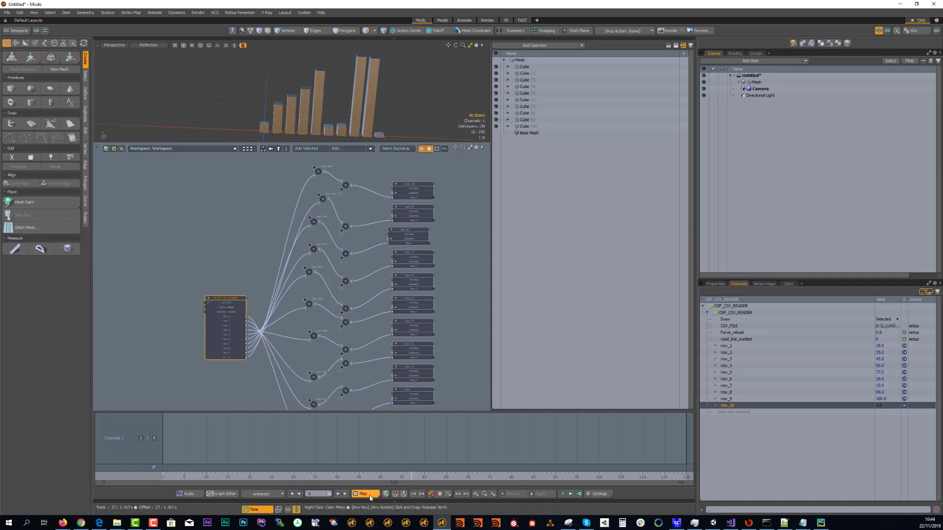
click(369, 495)
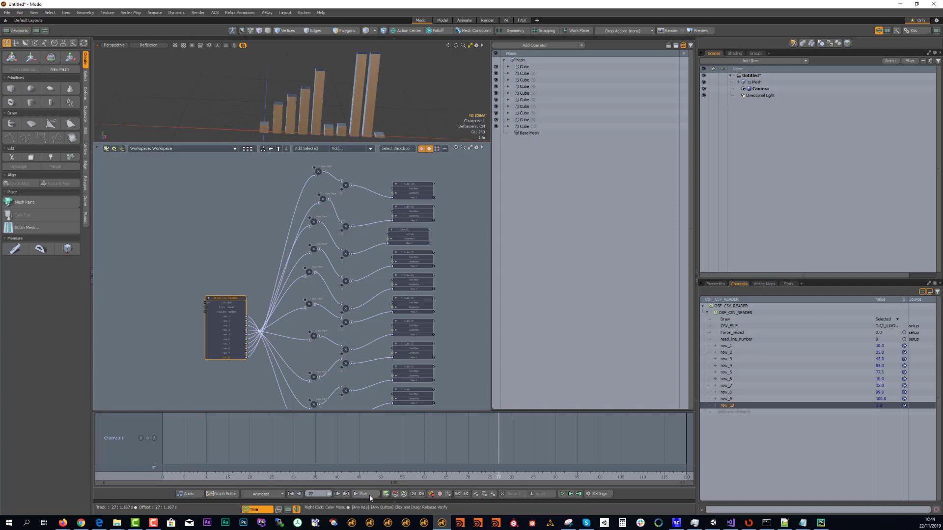
Set the CSV reader's read_line_number to 1 and scrub the timeline from frame 0 to 75 to check the cube heights
double_click(219, 299)
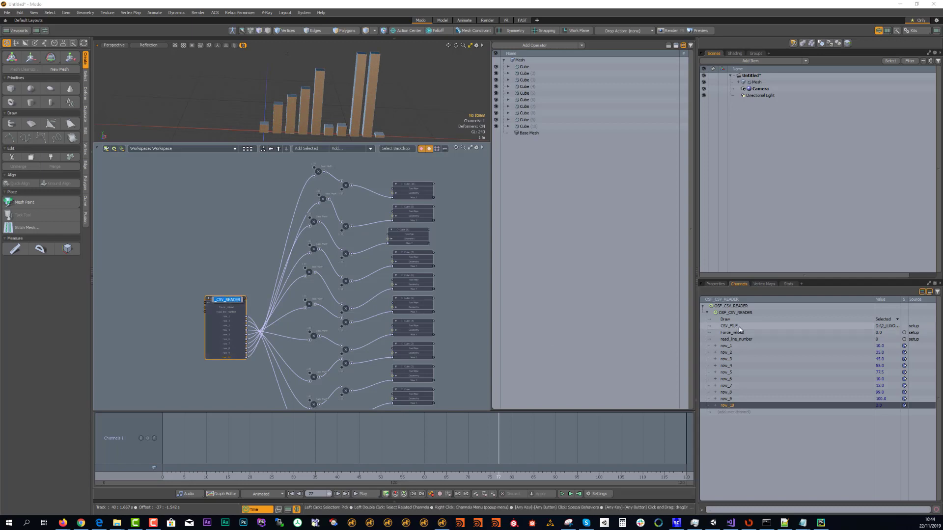
click(879, 343)
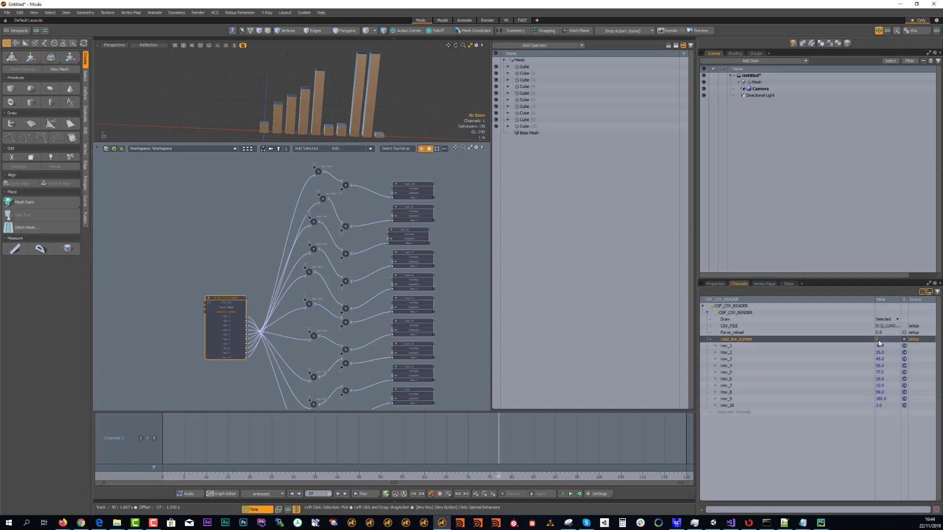
click(877, 340)
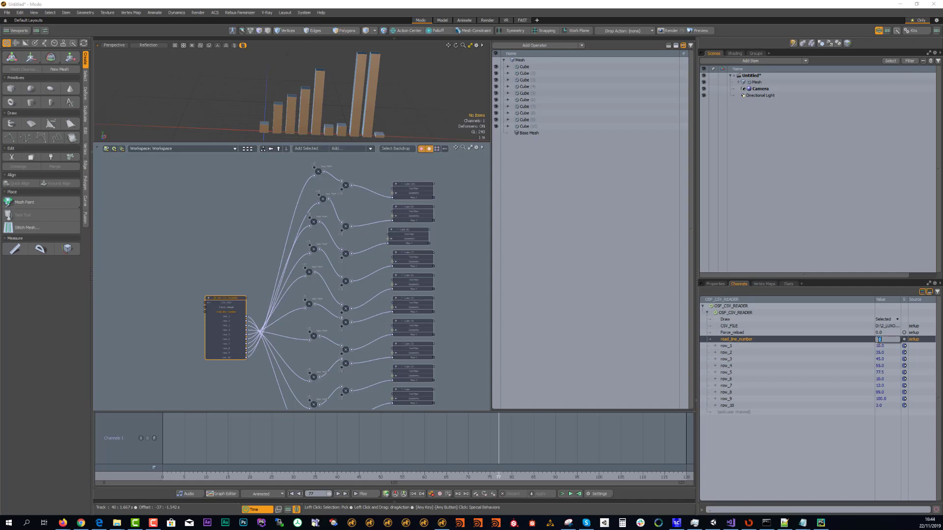
key(Return)
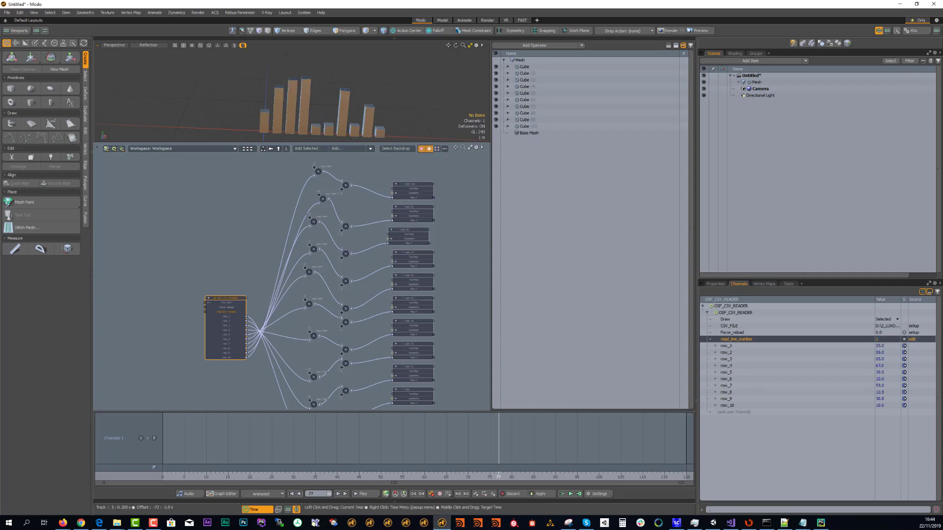
click(162, 477)
mouse_move(163, 477)
mouse_down()
mouse_move(516, 476)
mouse_move(202, 477)
mouse_move(490, 476)
mouse_up()
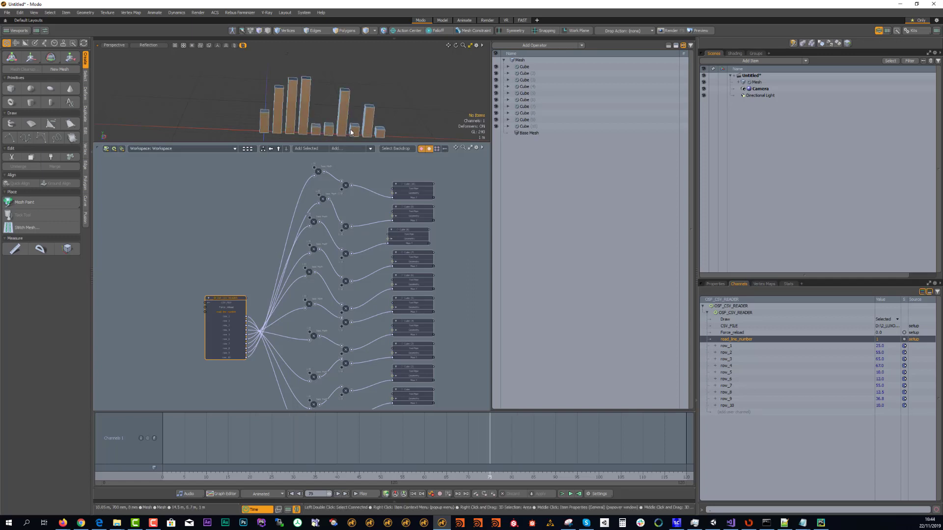